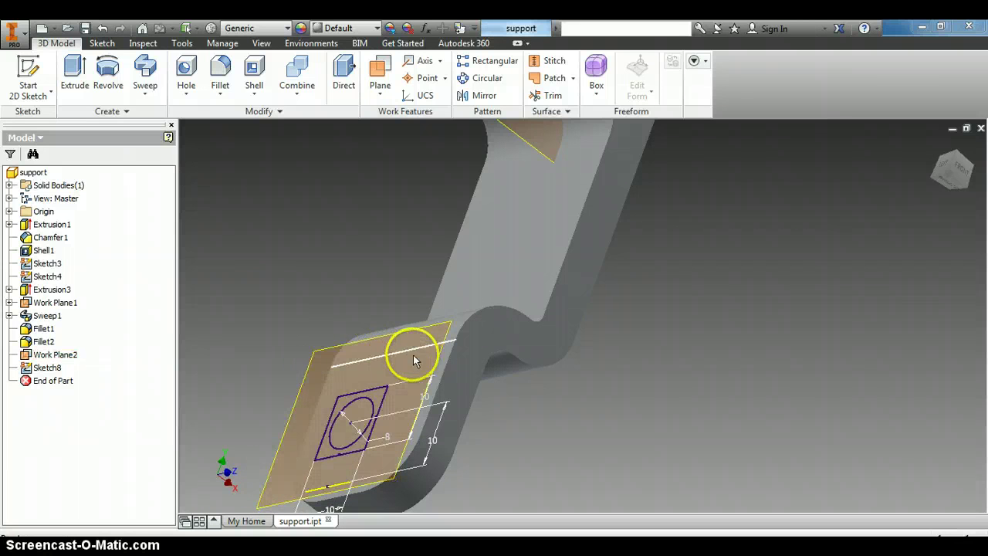
Try selecting Work Plane2, then orbit the part to view it from another angle
{"action": "left_click", "coordinate": [434, 368]}
{"action": "key", "text": "Escape"}
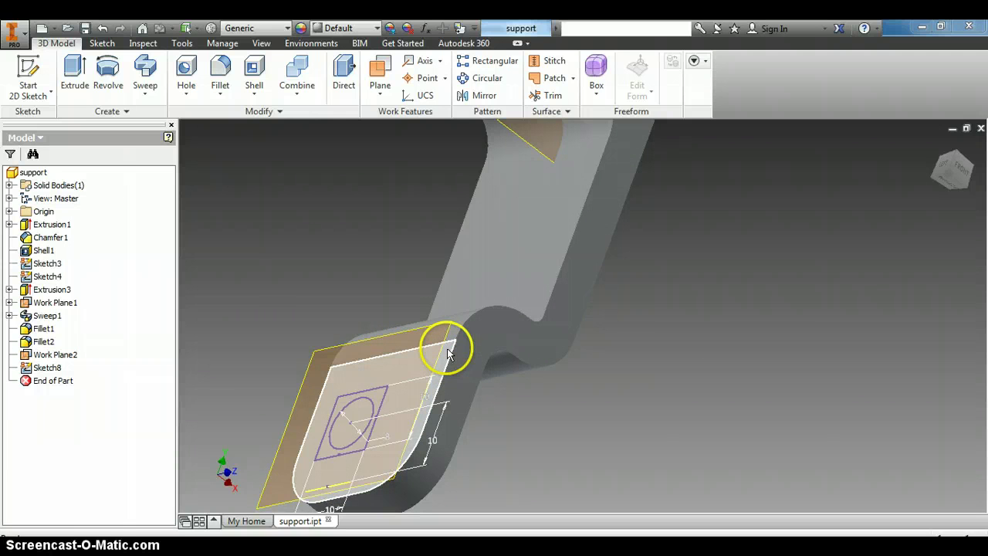
{"action": "left_click", "coordinate": [448, 355]}
{"action": "key", "text": "Escape"}
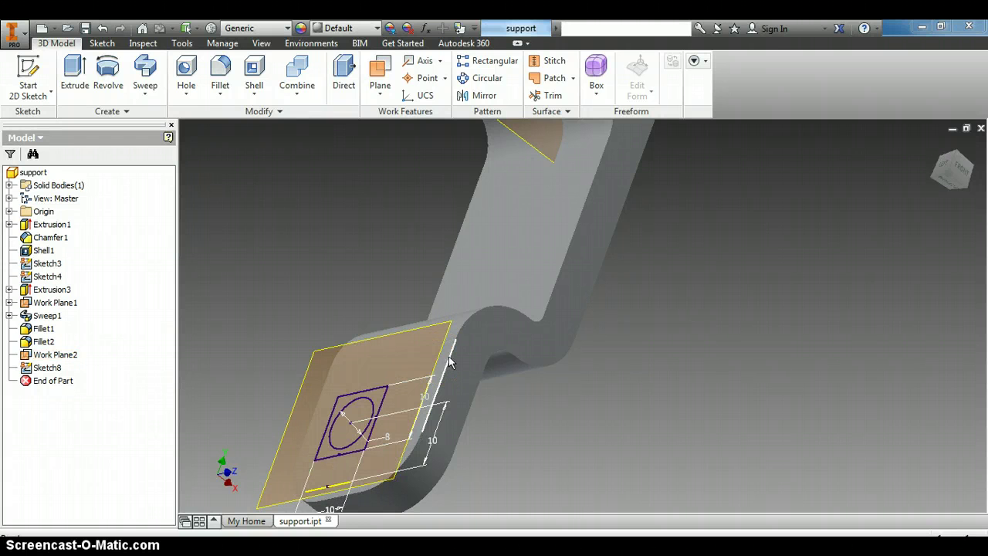
{"action": "left_click_drag", "start_coordinate": [449, 362], "coordinate": [437, 363]}
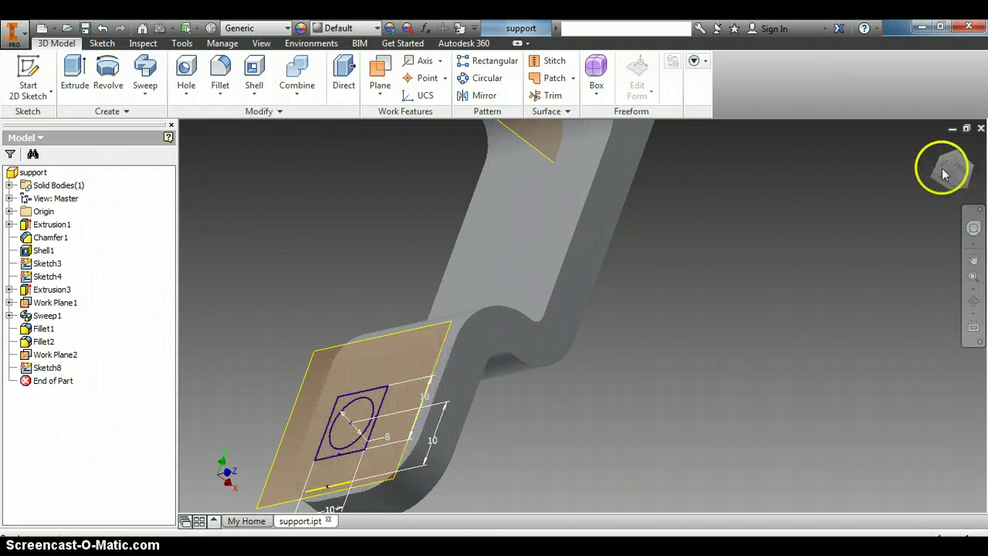
{"action": "left_click_drag", "start_coordinate": [944, 167], "coordinate": [898, 167]}
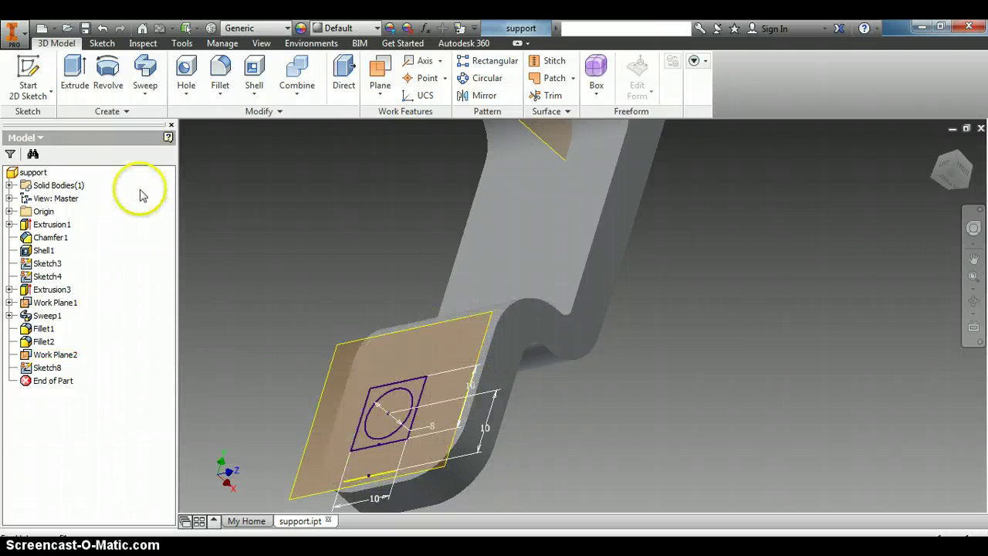
Start a new 2D sketch placed on Work Plane2
{"action": "left_click", "coordinate": [29, 77]}
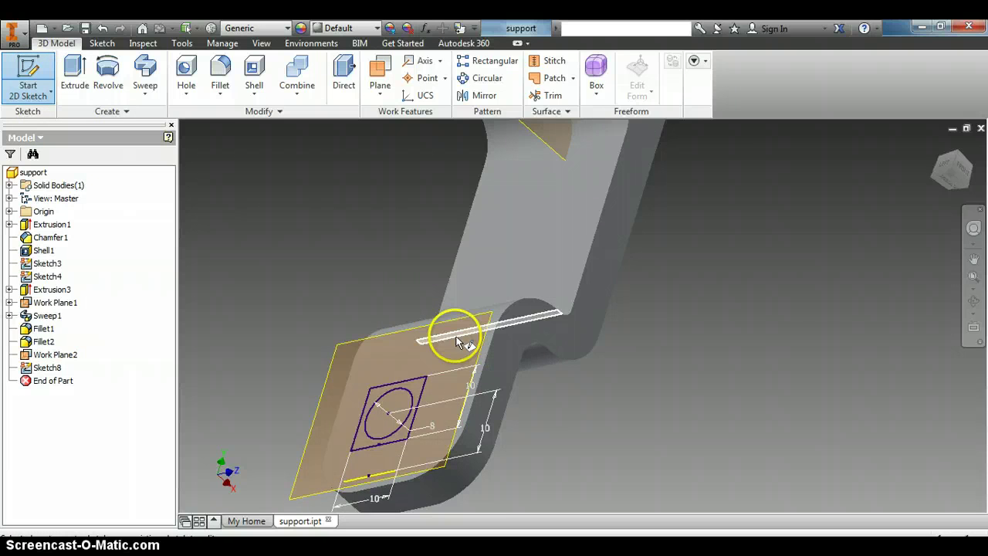
{"action": "scroll", "coordinate": [484, 359], "scroll_direction": "up", "scroll_amount": 3}
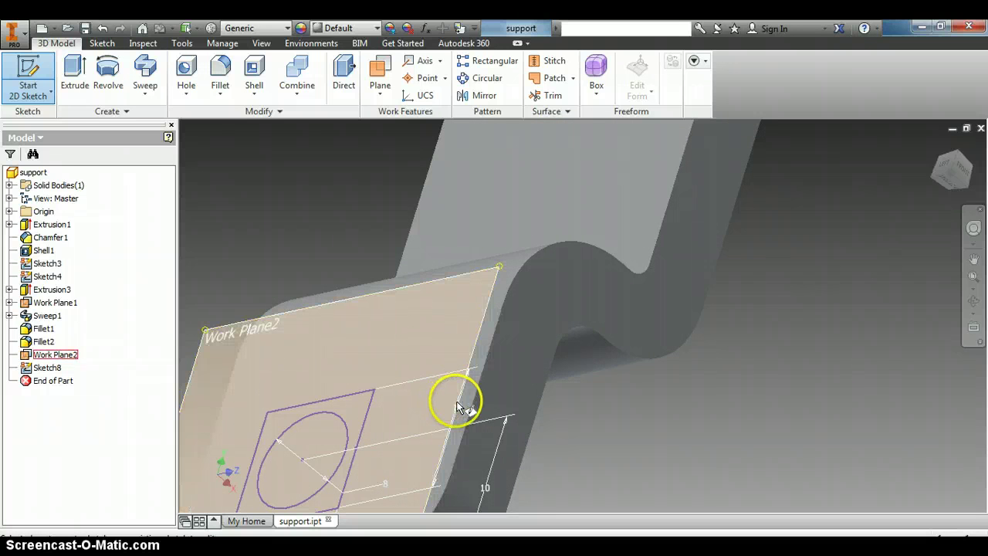
{"action": "left_click_drag", "start_coordinate": [457, 407], "coordinate": [483, 349]}
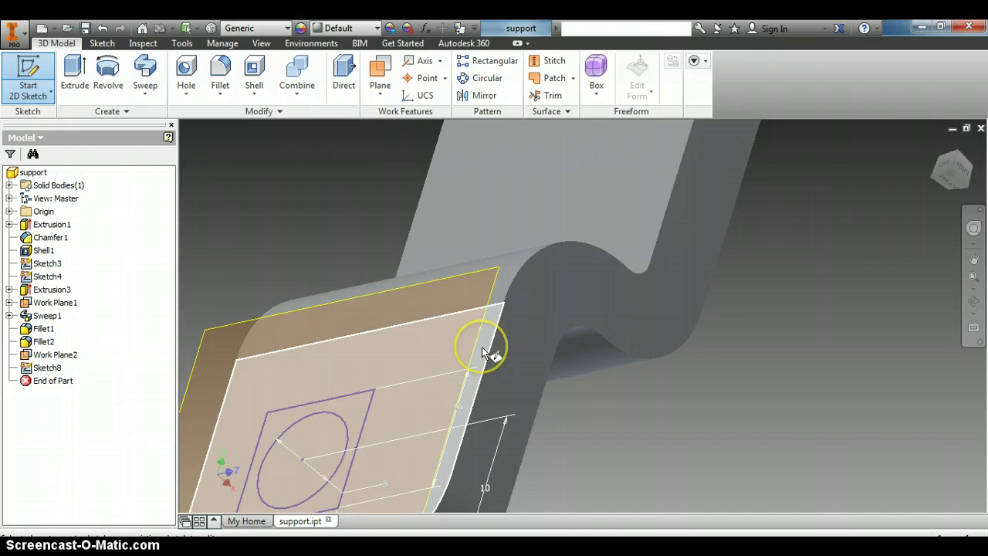
{"action": "left_click", "coordinate": [488, 353]}
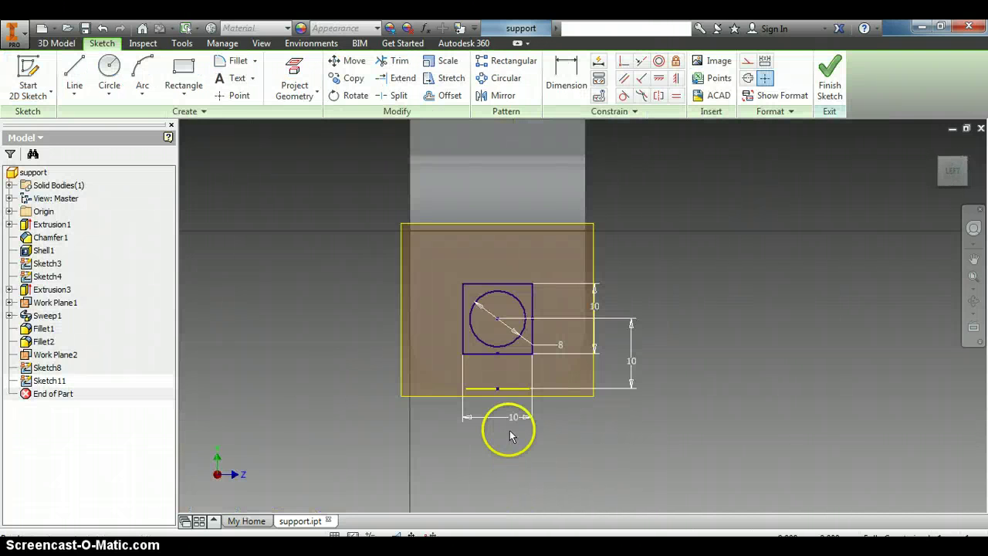
{"action": "scroll", "coordinate": [497, 393], "scroll_direction": "up", "scroll_amount": 3}
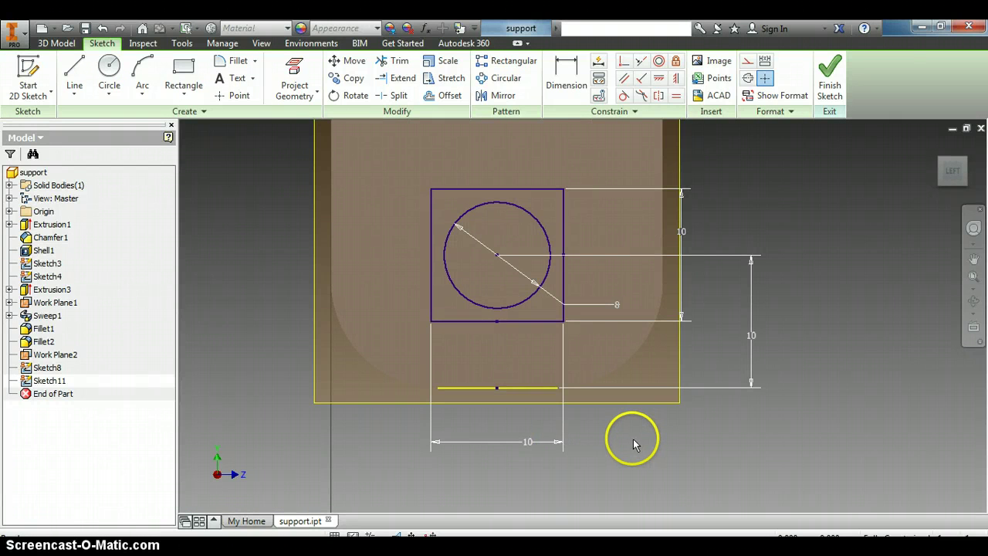
Project the rounded face's straight bottom edge into Sketch11 as reference geometry
{"action": "left_click", "coordinate": [294, 75]}
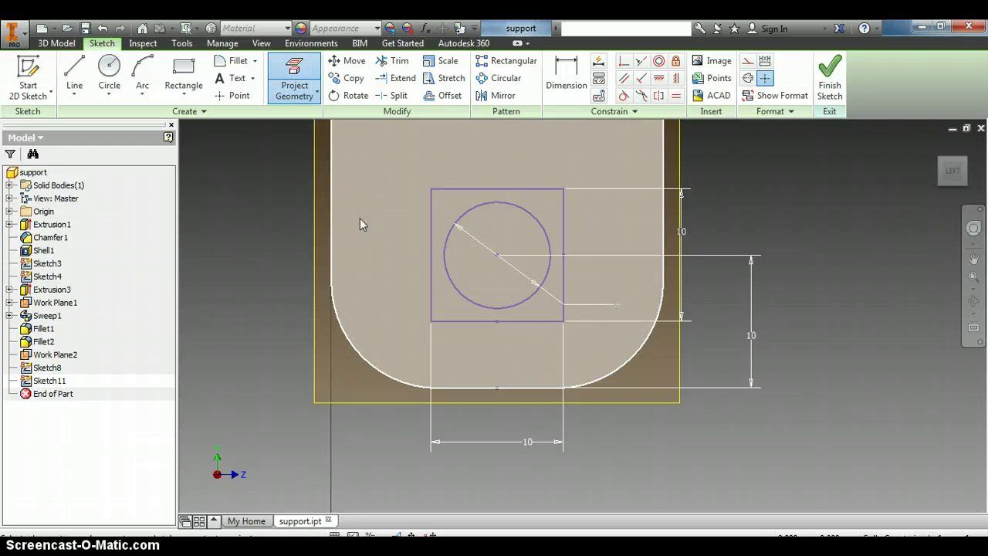
{"action": "left_click", "coordinate": [343, 214]}
{"action": "left_click", "coordinate": [292, 74]}
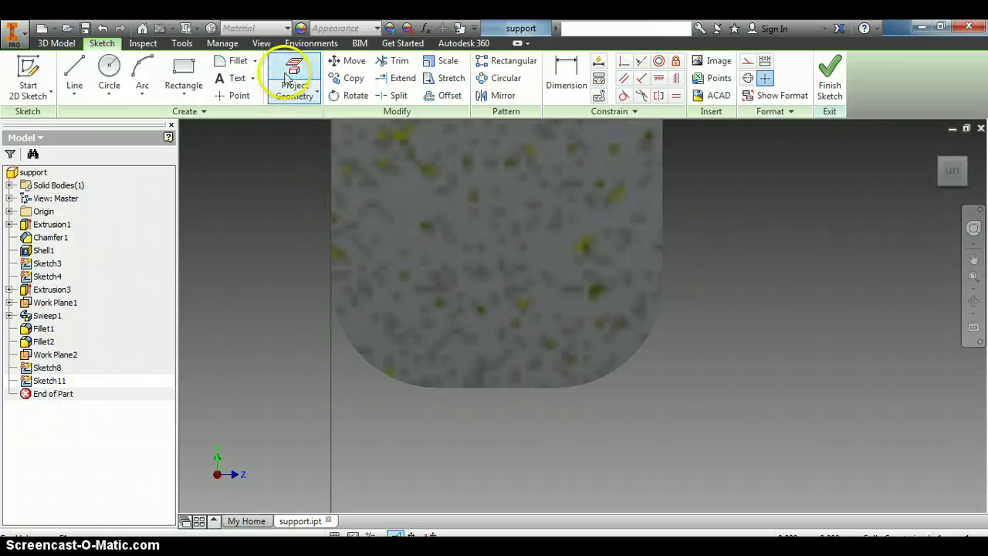
{"action": "left_click", "coordinate": [516, 323]}
{"action": "left_click", "coordinate": [502, 388]}
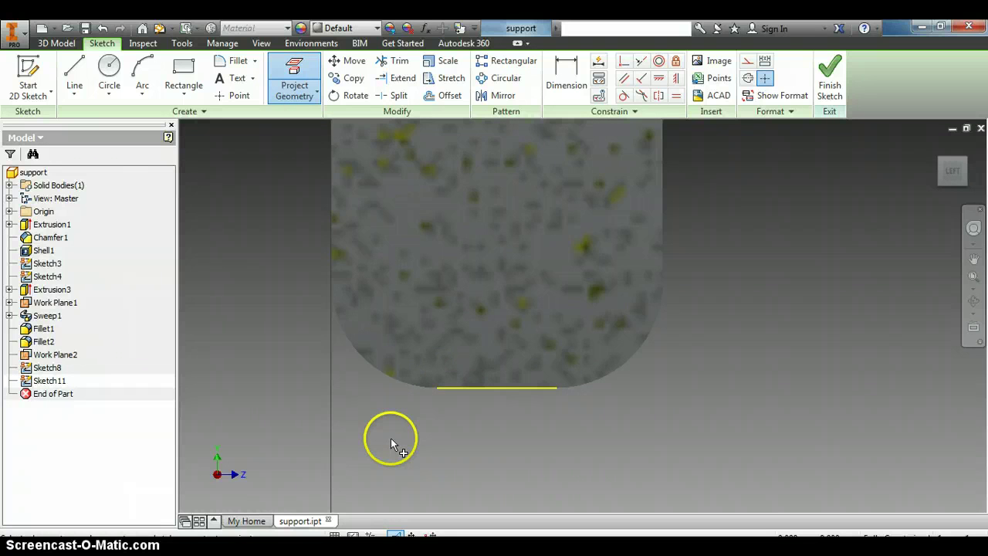
{"action": "scroll", "coordinate": [315, 397], "scroll_direction": "down", "scroll_amount": 3}
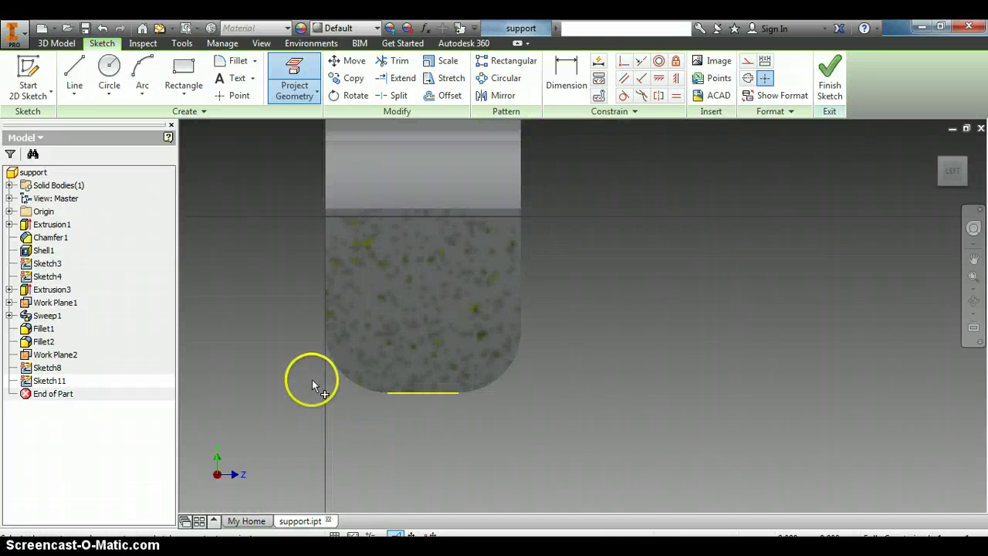
Draw a two-point rectangle and vertically align its bottom midpoint with the projected edge's midpoint
{"action": "left_click", "coordinate": [183, 74]}
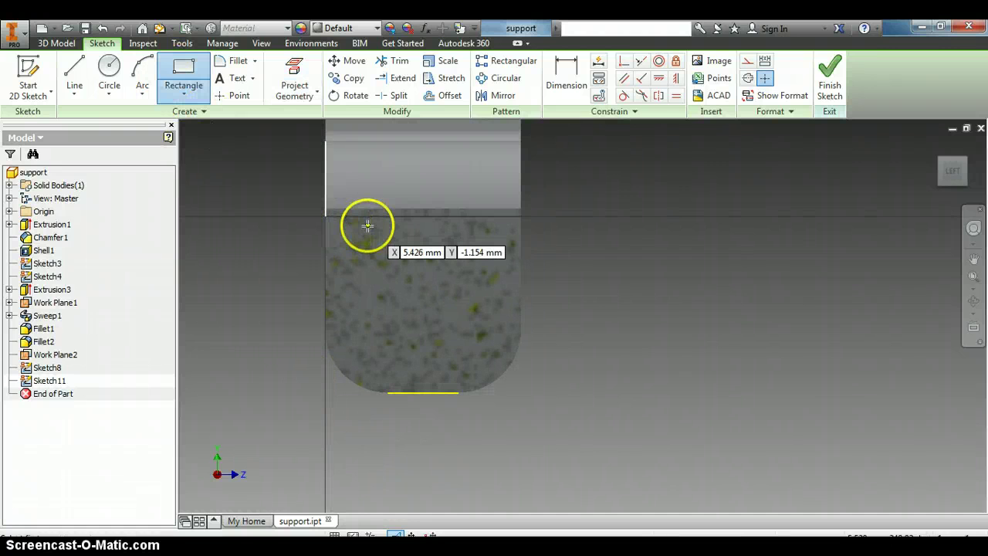
{"action": "left_click", "coordinate": [369, 226]}
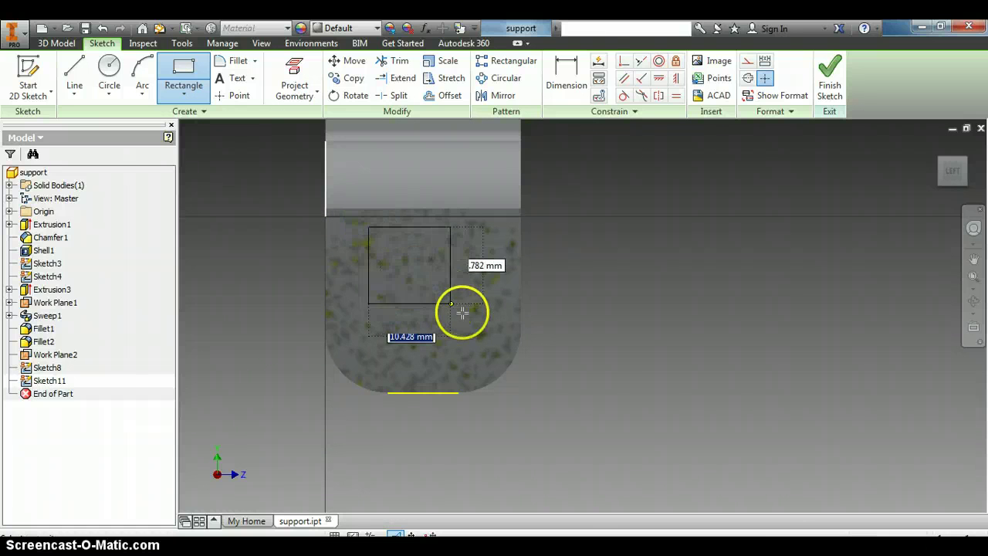
{"action": "left_click", "coordinate": [472, 320]}
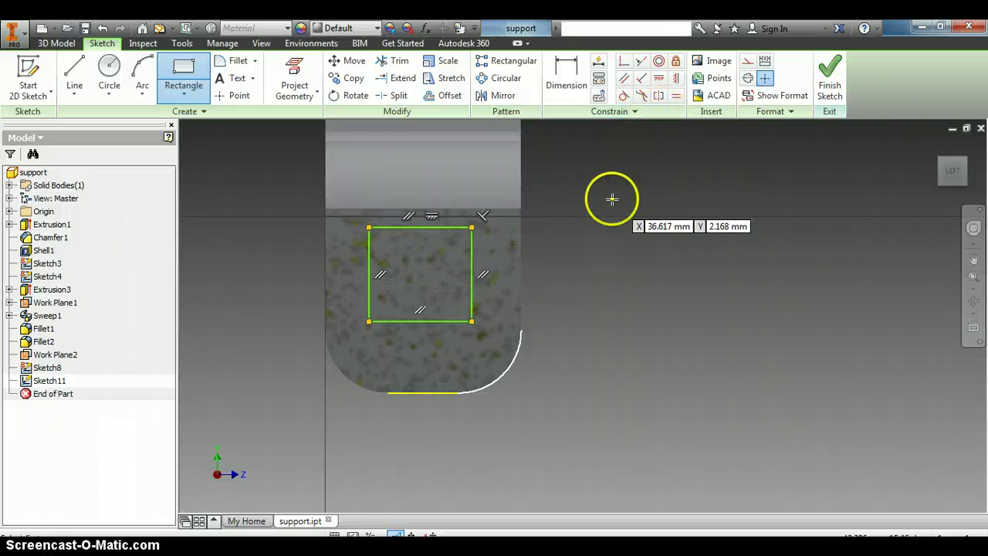
{"action": "left_click", "coordinate": [677, 80]}
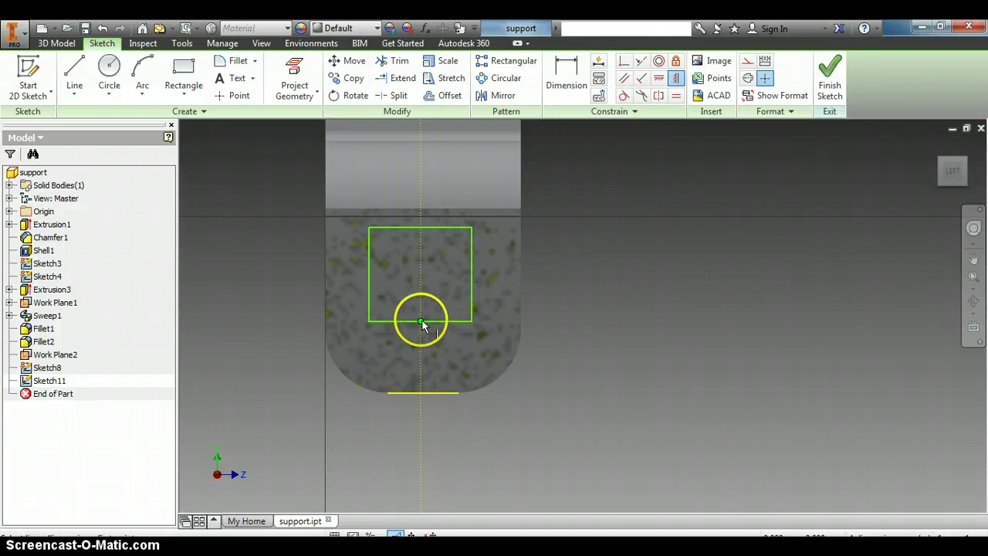
{"action": "left_click", "coordinate": [424, 393]}
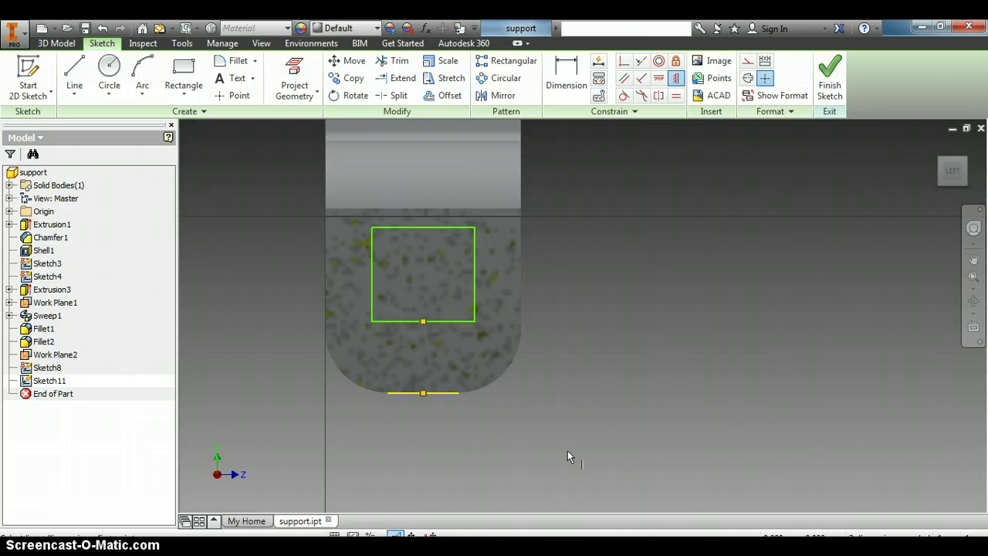
{"action": "left_click", "coordinate": [570, 72]}
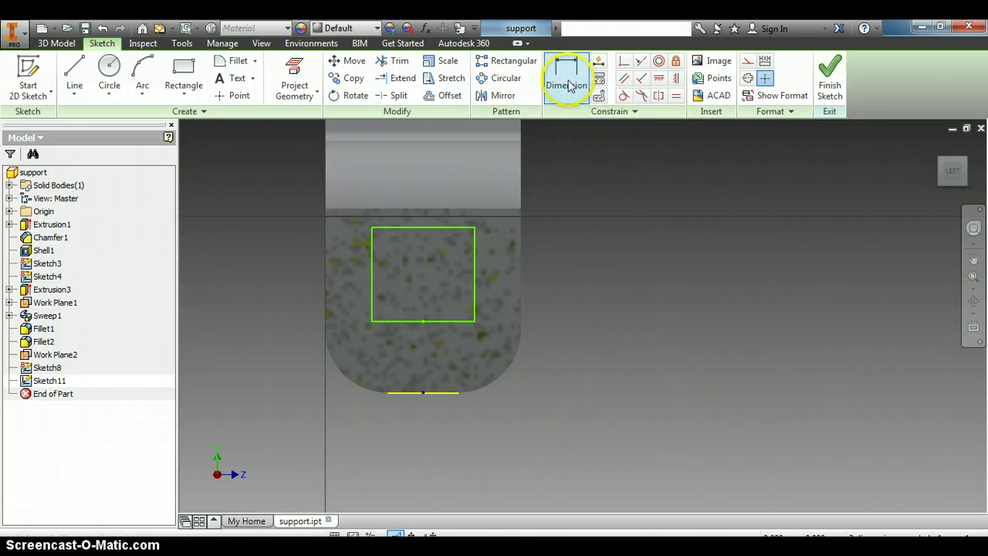
Dimension the rectangle's top edge to 10 and its right edge to 20
{"action": "left_click", "coordinate": [428, 229]}
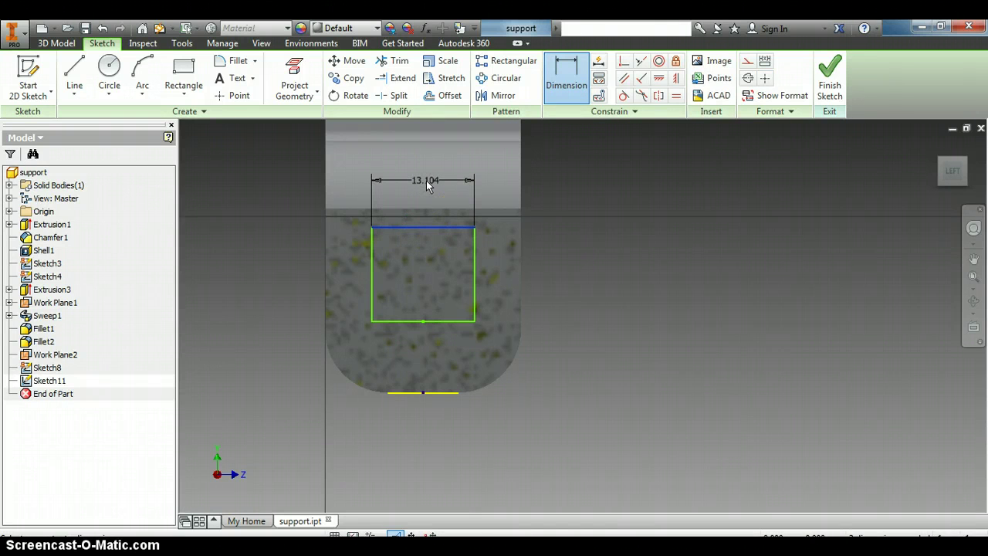
{"action": "left_click", "coordinate": [426, 180]}
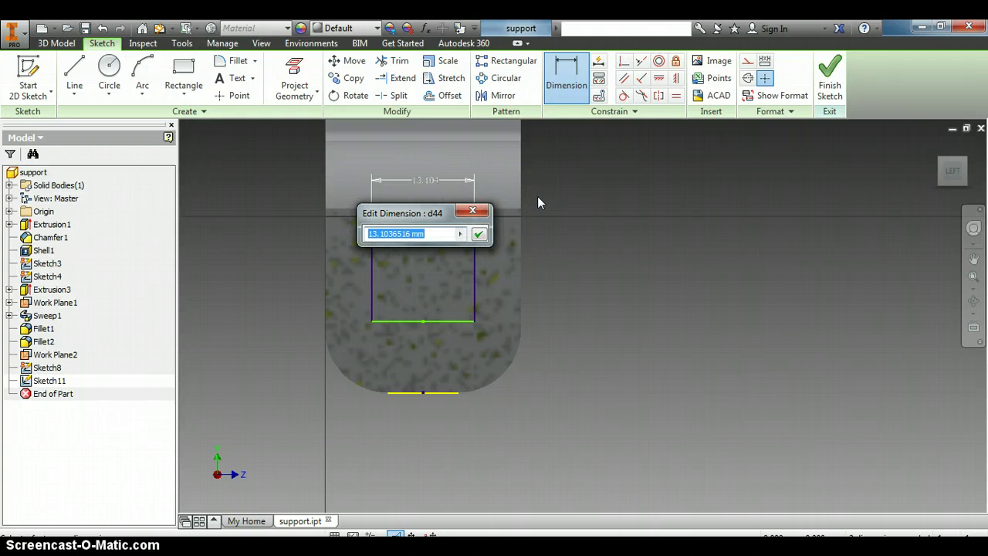
{"action": "type", "text": "10"}
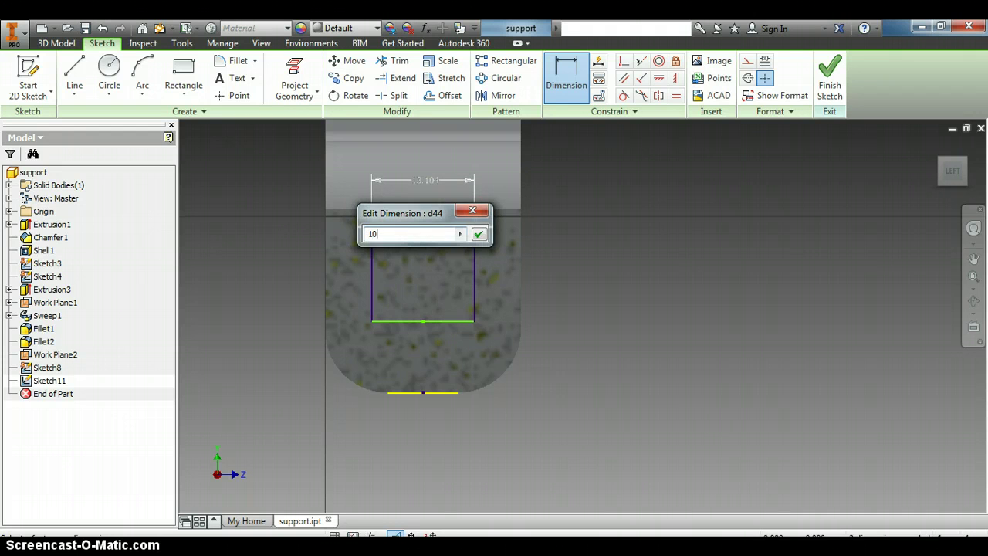
{"action": "key", "text": "Return"}
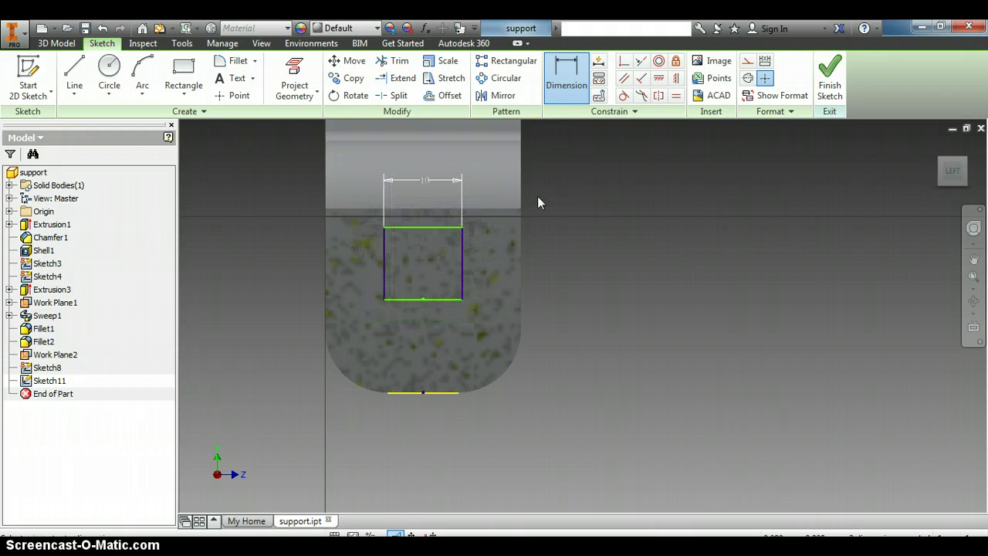
{"action": "left_click", "coordinate": [461, 255]}
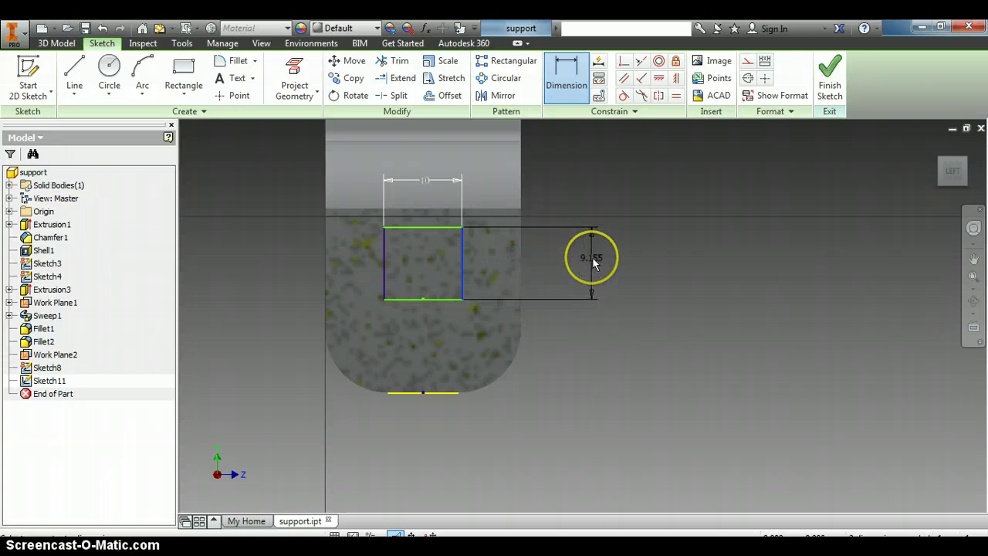
{"action": "left_click", "coordinate": [593, 263]}
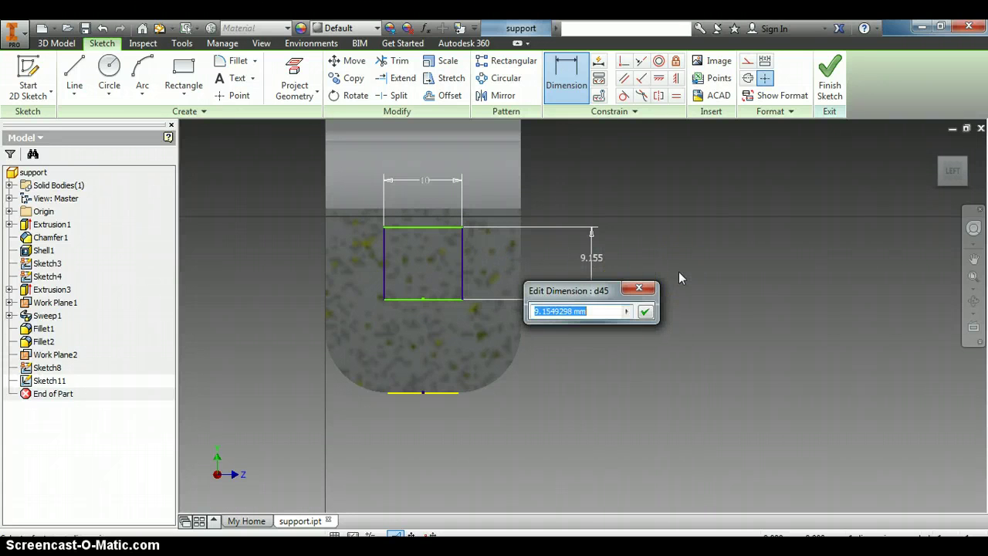
{"action": "type", "text": "20"}
{"action": "key", "text": "Return"}
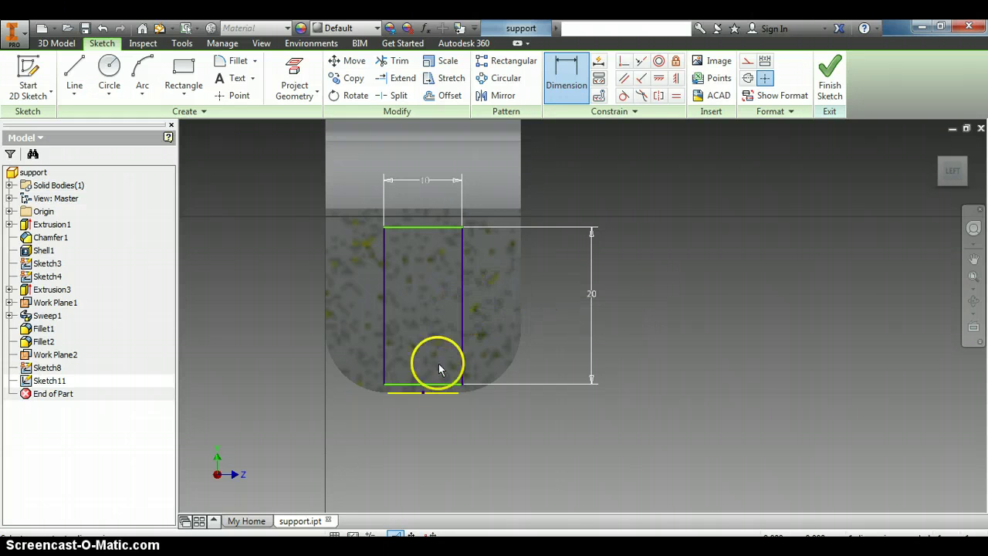
{"action": "left_click", "coordinate": [426, 384]}
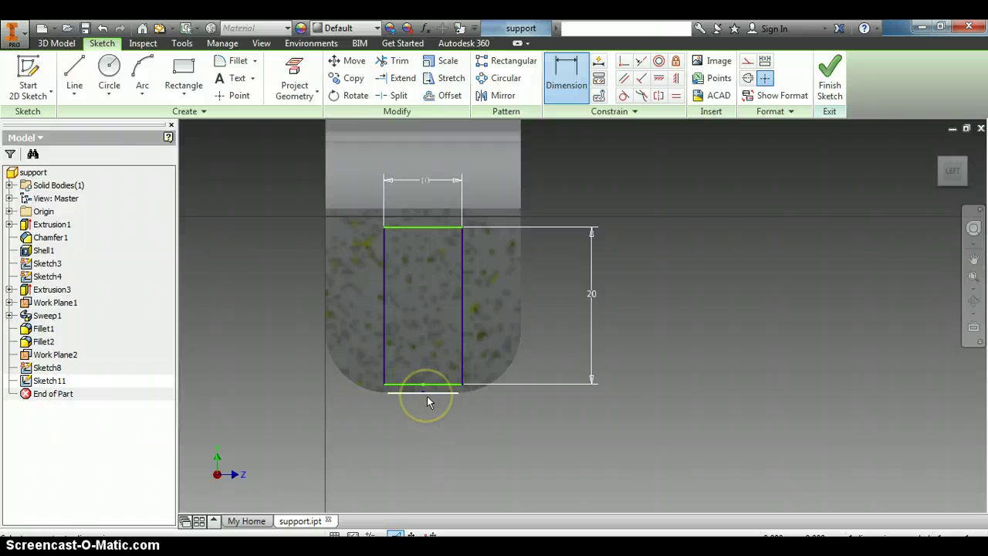
Dimension a 2 mm gap between the rectangle's bottom and the projected edge, then finish Sketch11
{"action": "key", "text": "Escape"}
{"action": "left_click_drag", "start_coordinate": [515, 404], "coordinate": [447, 375]}
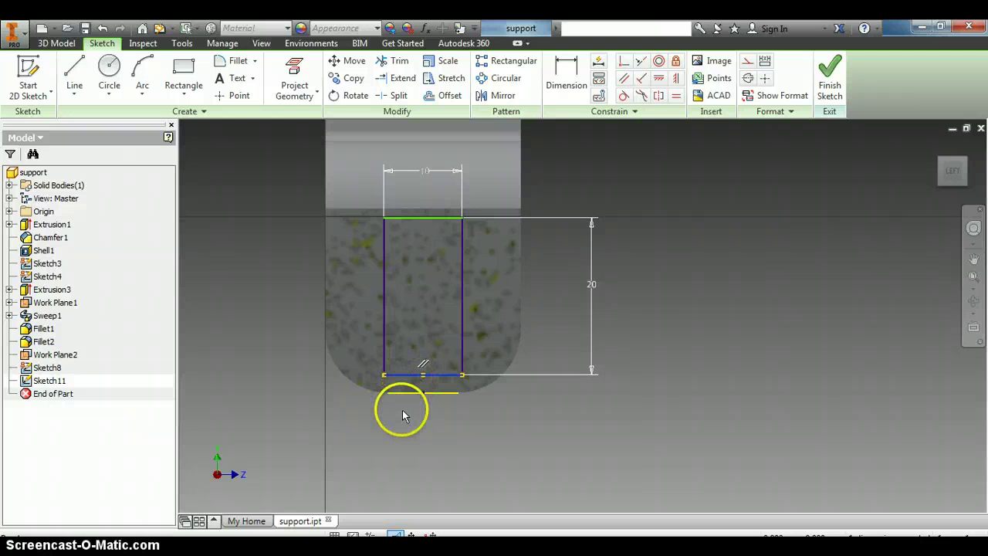
{"action": "left_click", "coordinate": [561, 79]}
{"action": "key", "text": "d"}
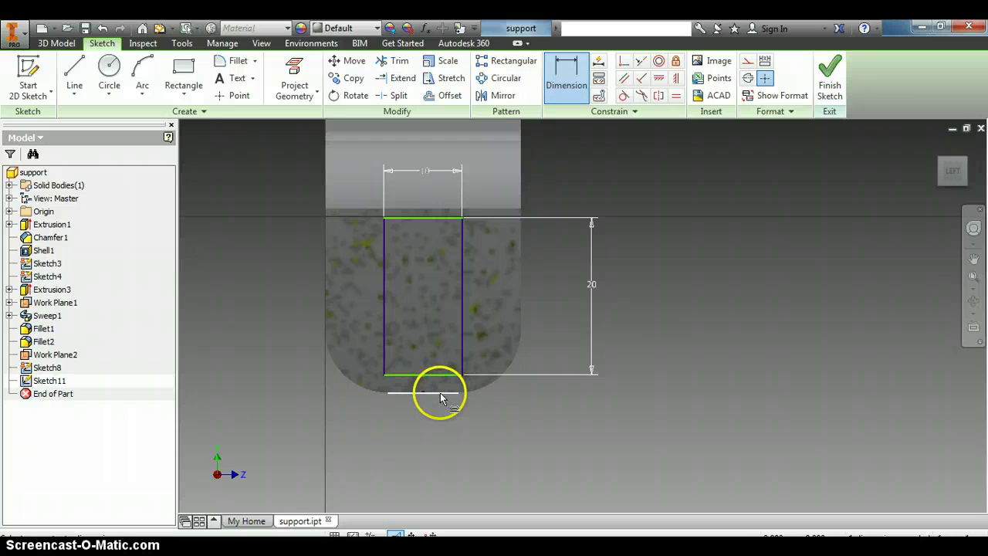
{"action": "left_click", "coordinate": [440, 394]}
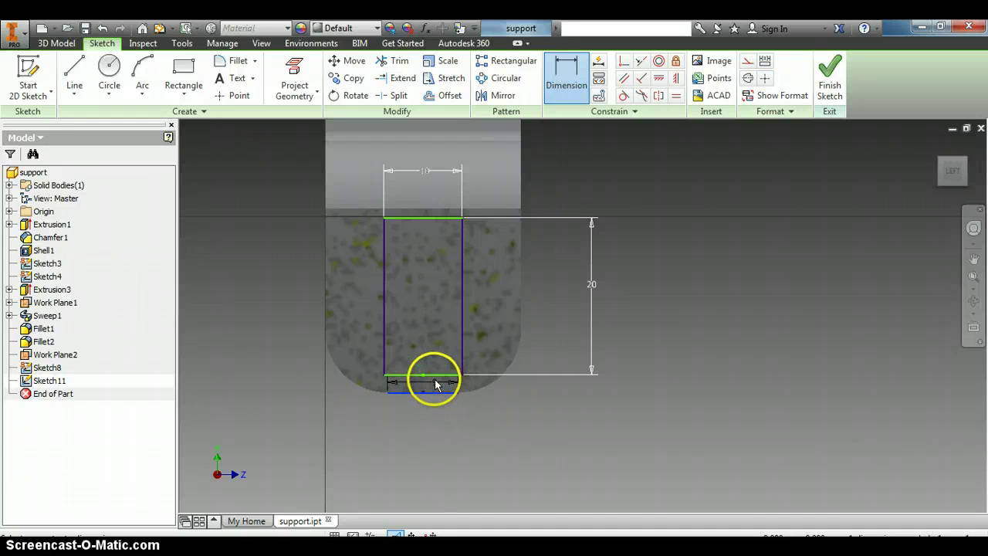
{"action": "left_click", "coordinate": [434, 378]}
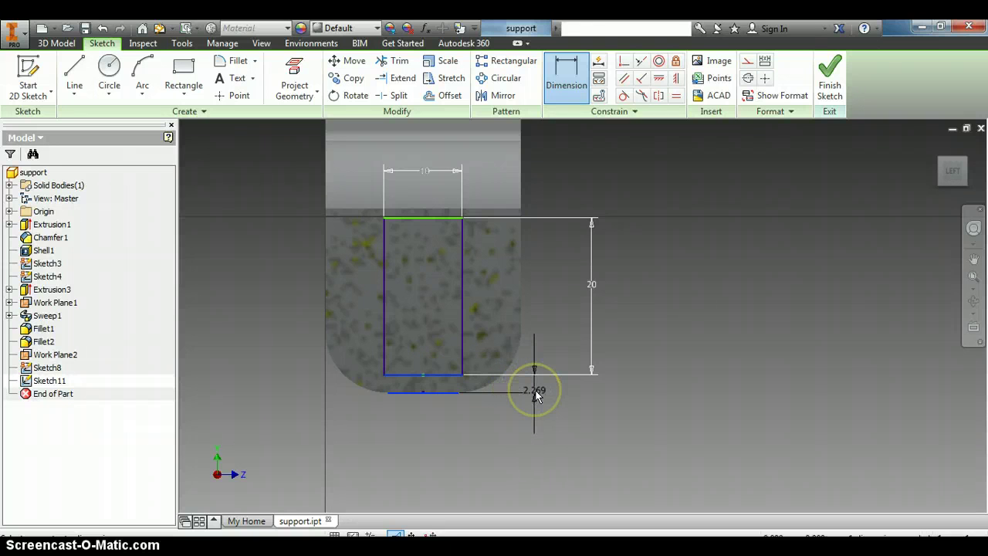
{"action": "left_click", "coordinate": [536, 396]}
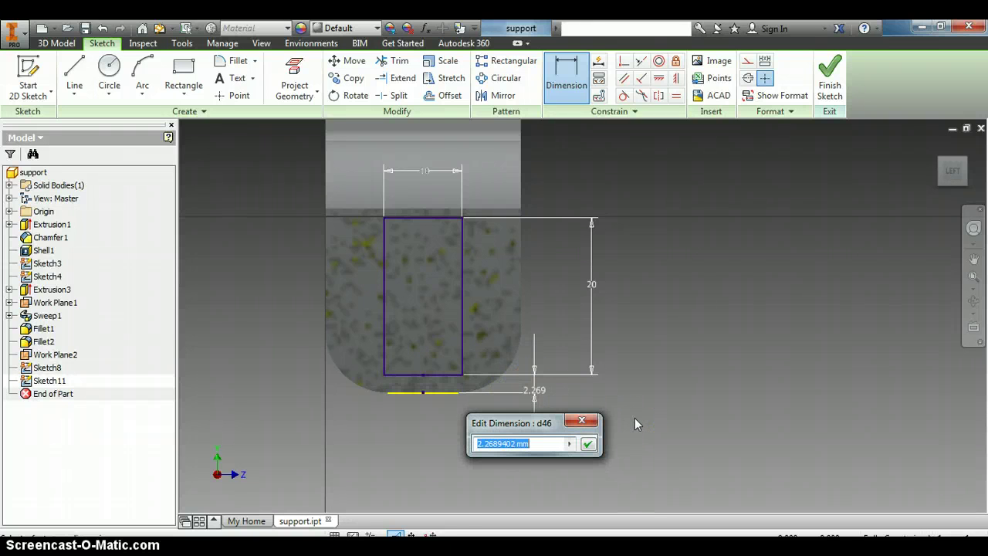
{"action": "type", "text": "2"}
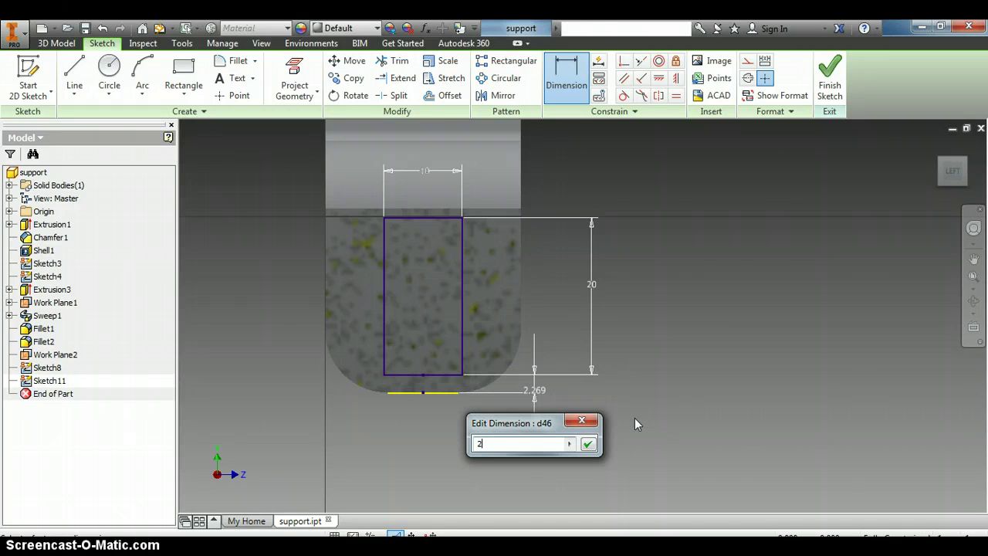
{"action": "key", "text": "Return"}
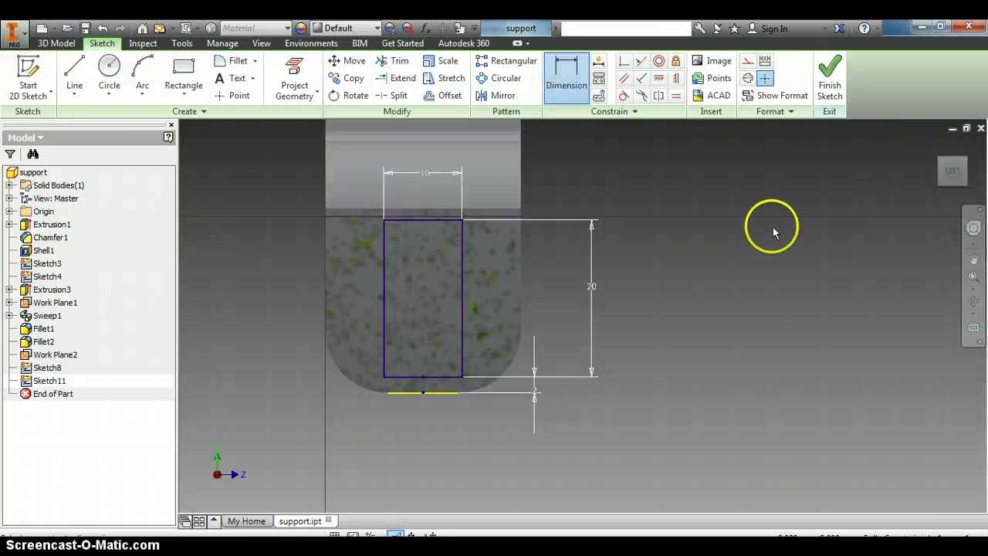
{"action": "left_click", "coordinate": [830, 77]}
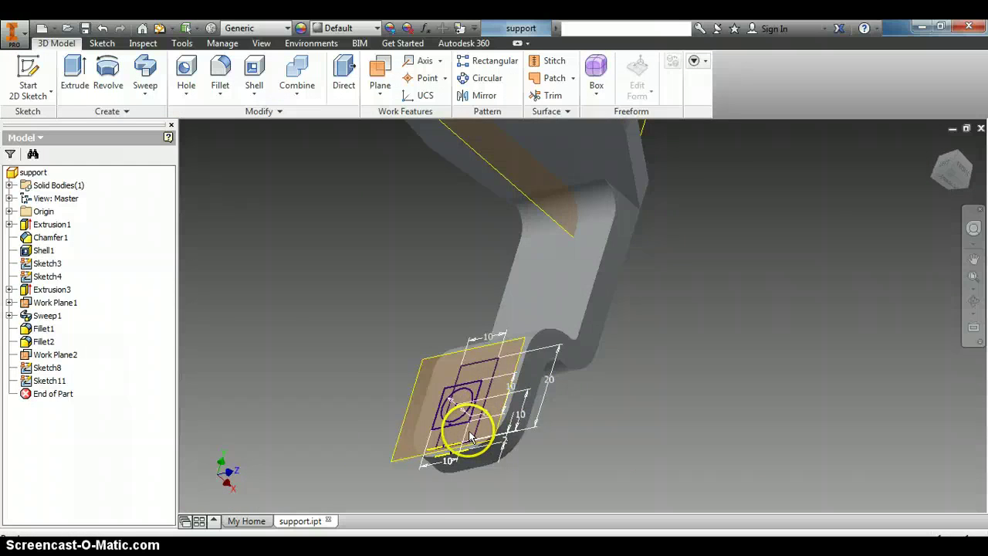
{"action": "scroll", "coordinate": [468, 434], "scroll_direction": "up", "scroll_amount": 4}
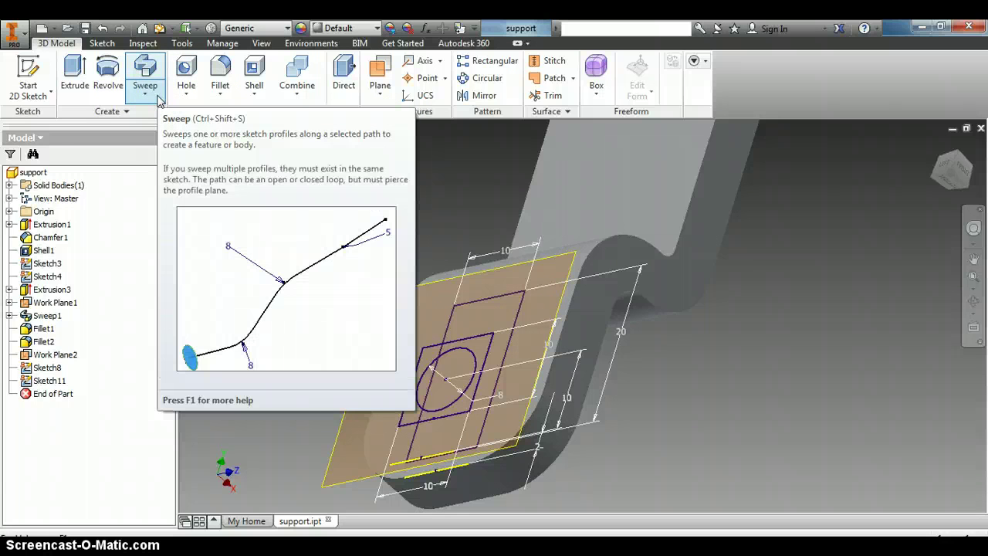
Add Loft from the All Commands list to the custom user-commands panel via Customize User Commands
{"action": "right_click", "coordinate": [160, 101]}
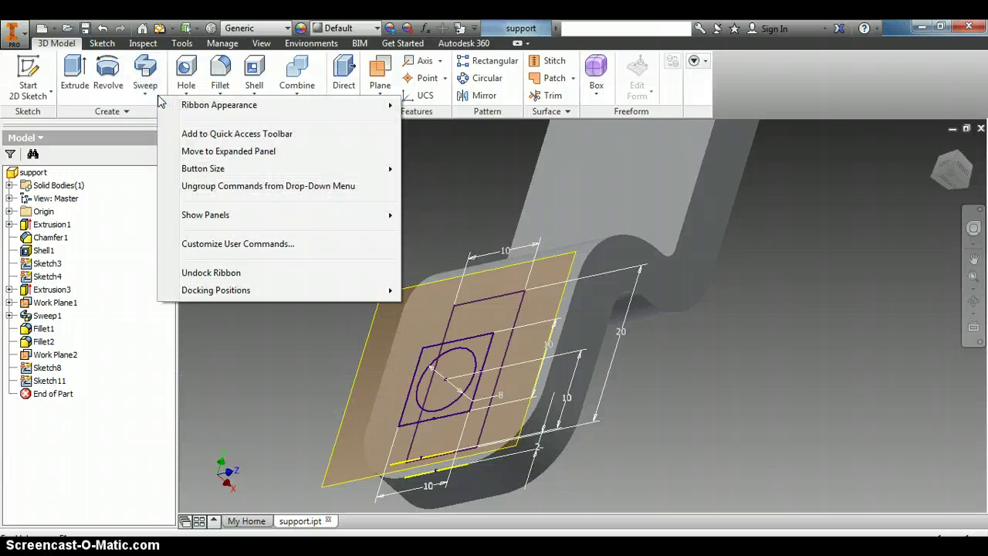
{"action": "left_click", "coordinate": [199, 244]}
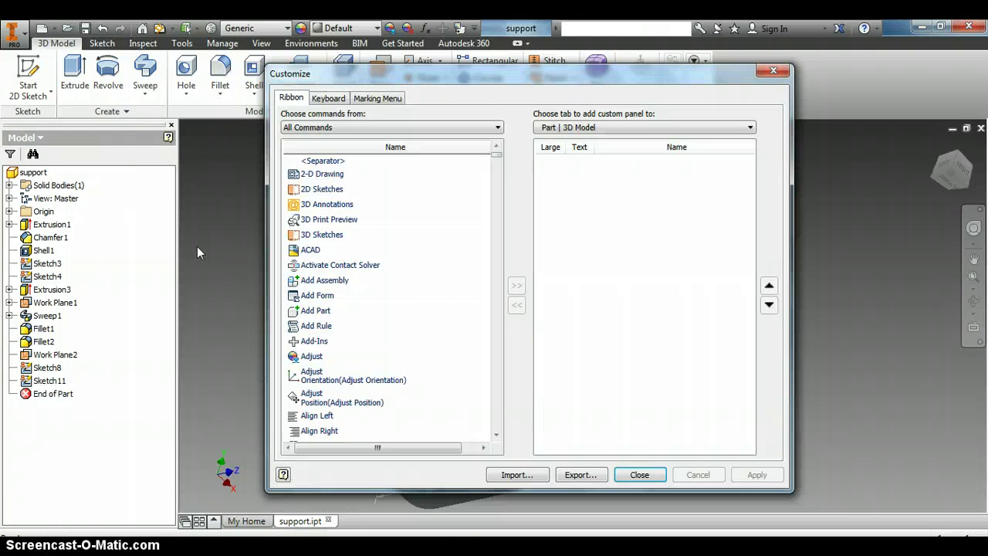
{"action": "scroll", "coordinate": [325, 279], "scroll_direction": "down", "scroll_amount": 15}
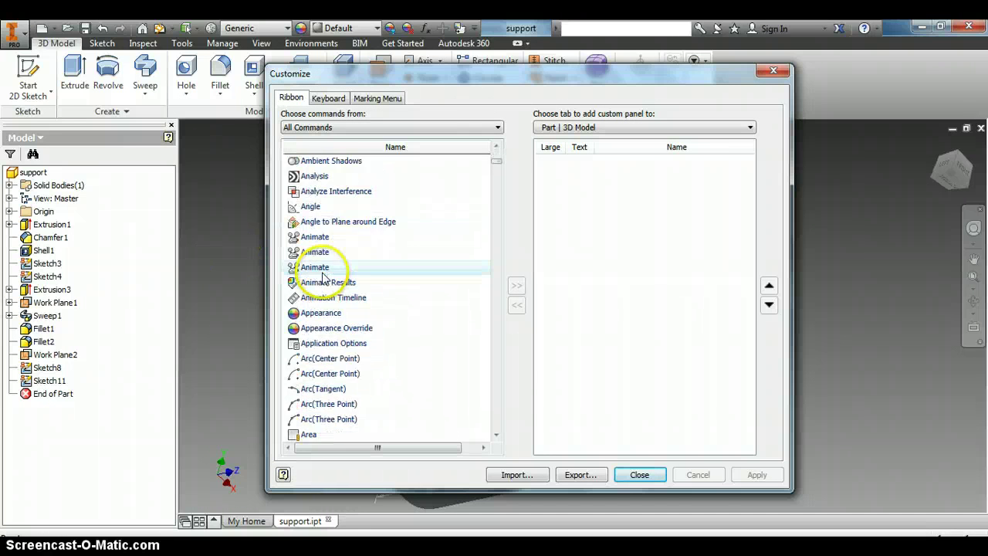
{"action": "scroll", "coordinate": [324, 280], "scroll_direction": "down", "scroll_amount": 12}
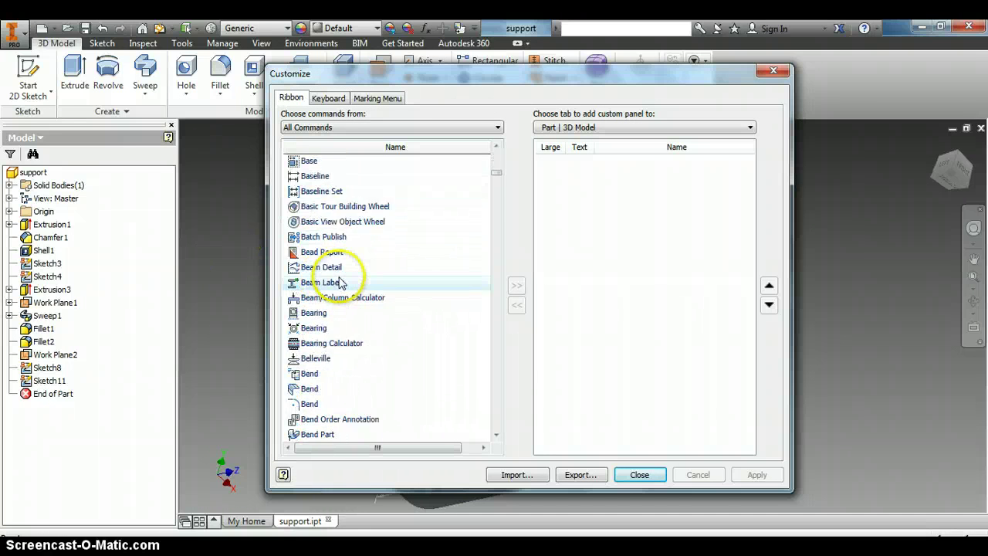
{"action": "left_click_drag", "start_coordinate": [497, 184], "coordinate": [503, 300]}
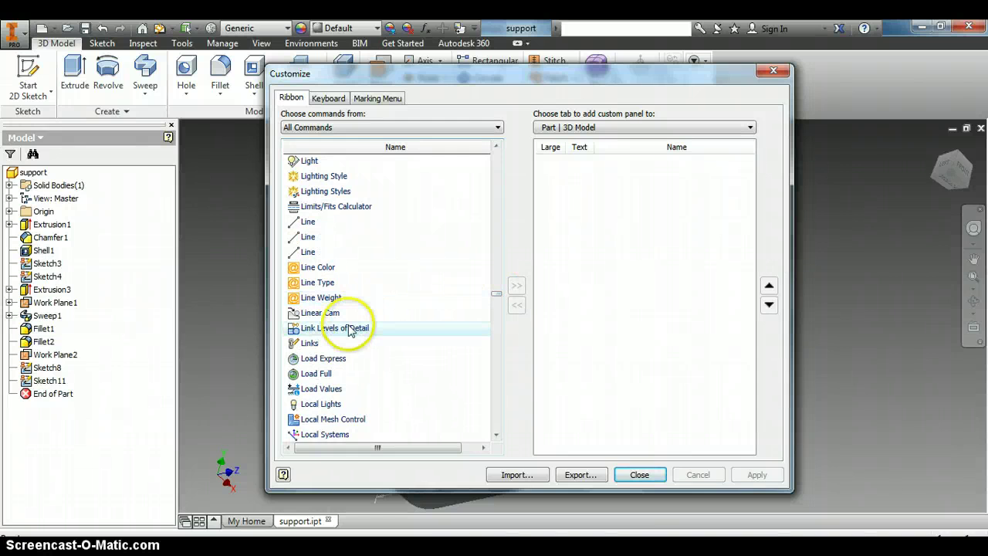
{"action": "scroll", "coordinate": [349, 331], "scroll_direction": "down", "scroll_amount": 3}
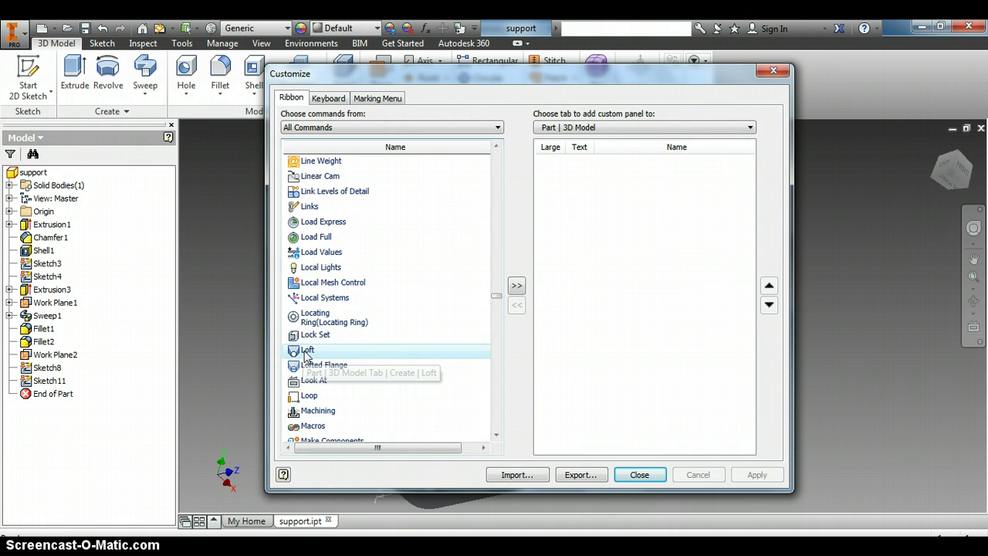
{"action": "left_click", "coordinate": [307, 352]}
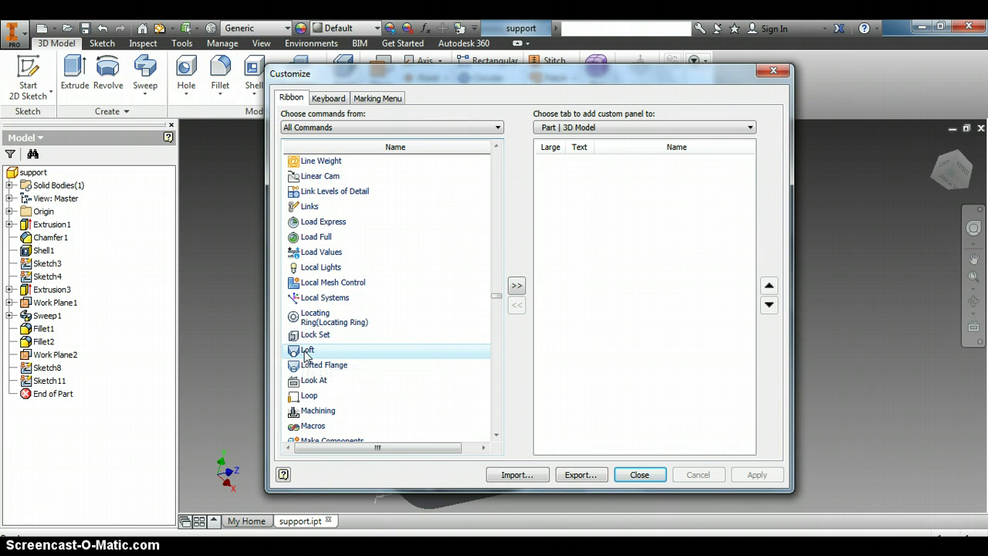
{"action": "left_click", "coordinate": [517, 287]}
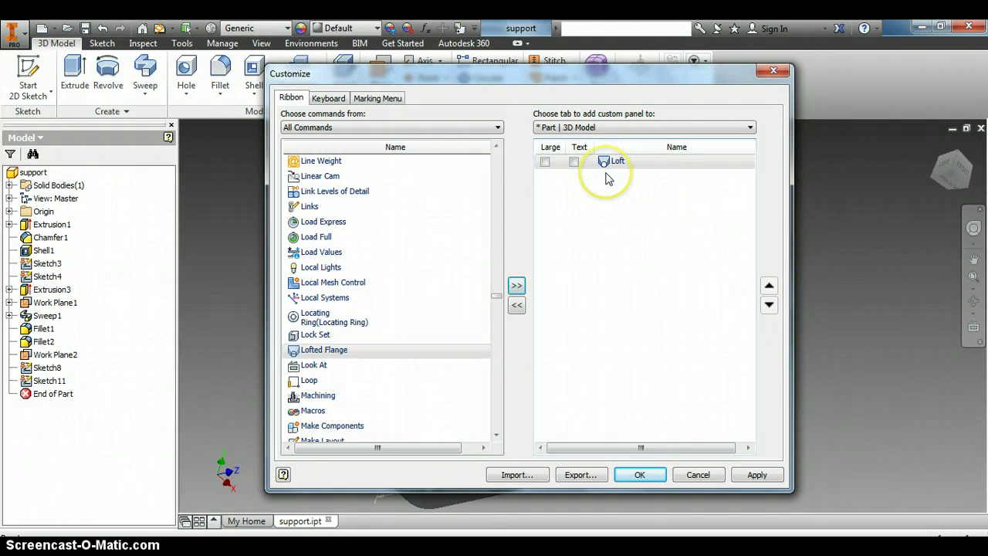
{"action": "left_click", "coordinate": [637, 475]}
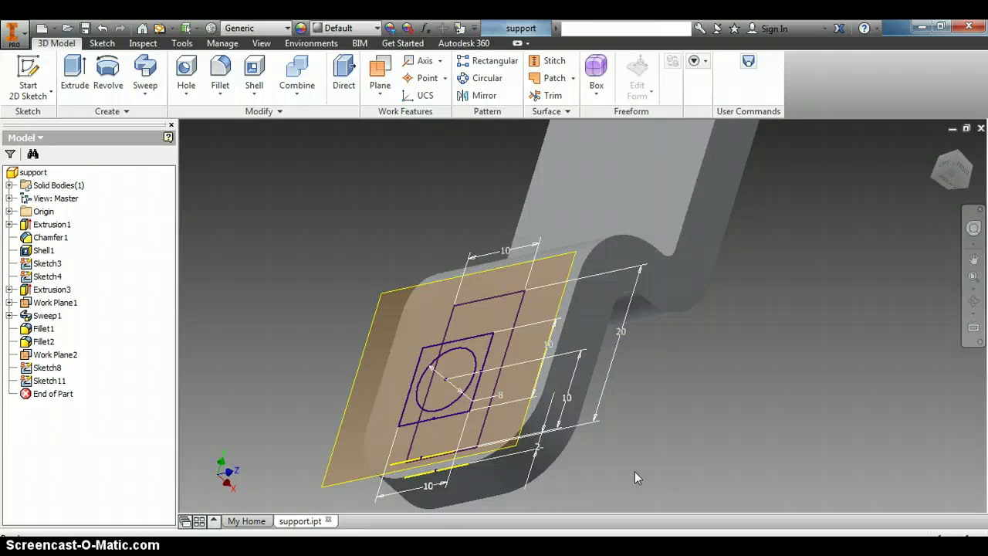
{"action": "left_click", "coordinate": [155, 112]}
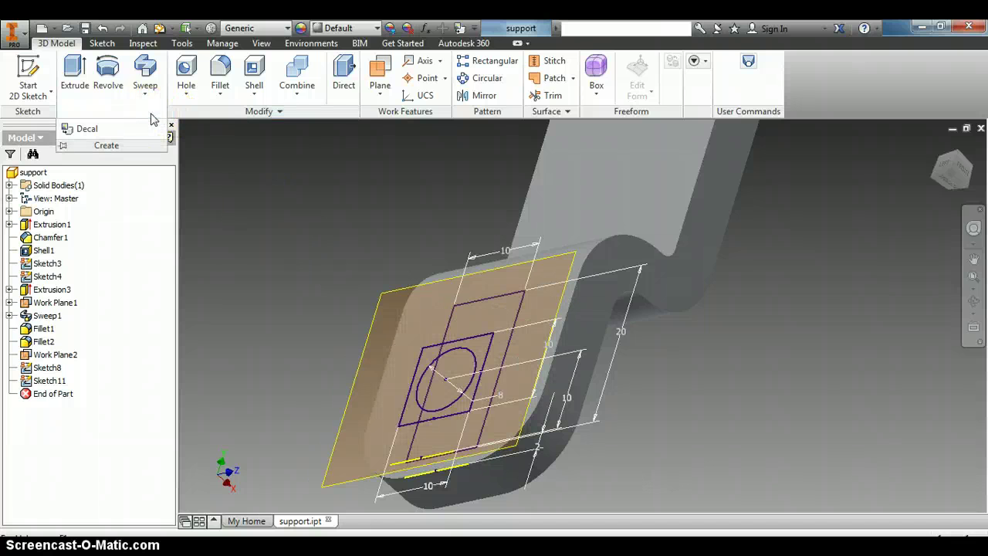
{"action": "left_click", "coordinate": [73, 430]}
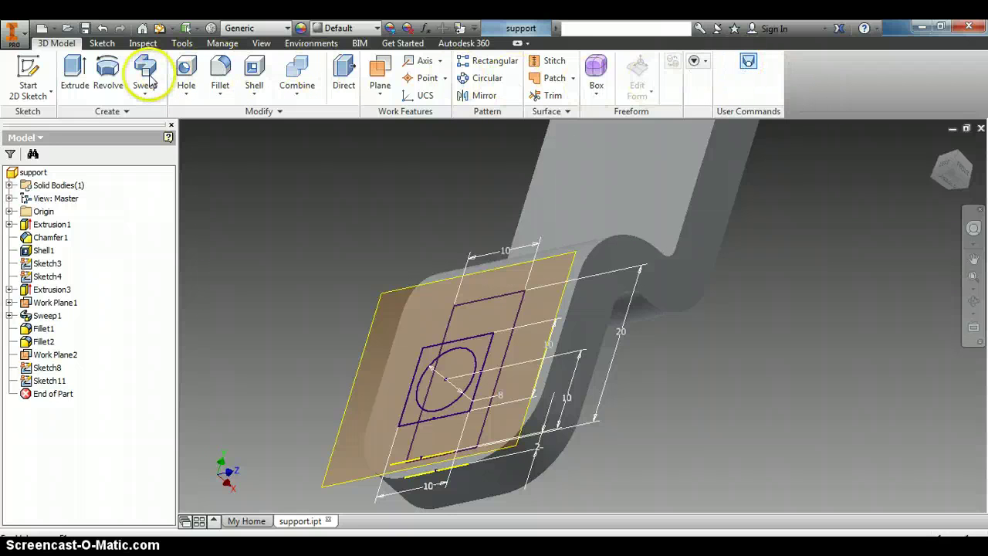
{"action": "right_click", "coordinate": [754, 63]}
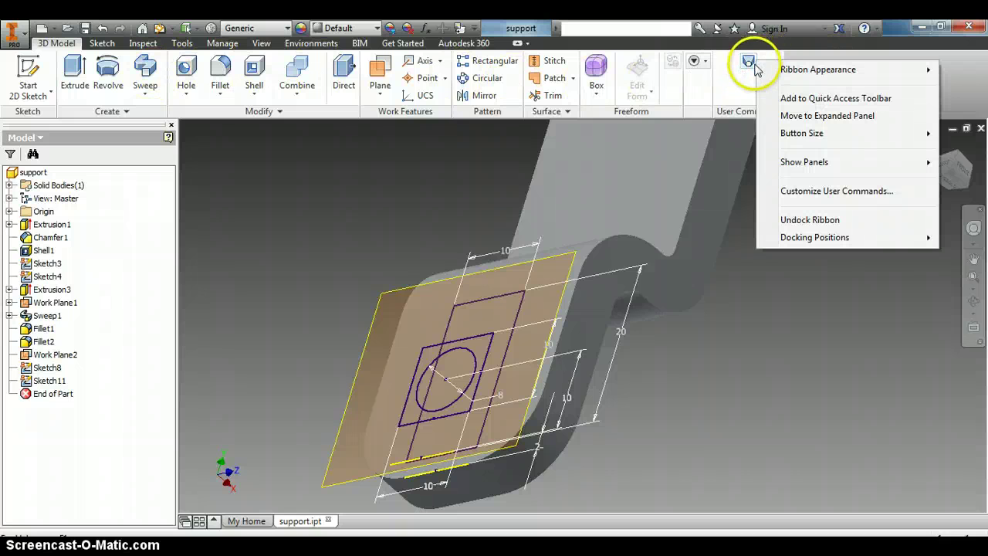
{"action": "mouse_move", "coordinate": [788, 77]}
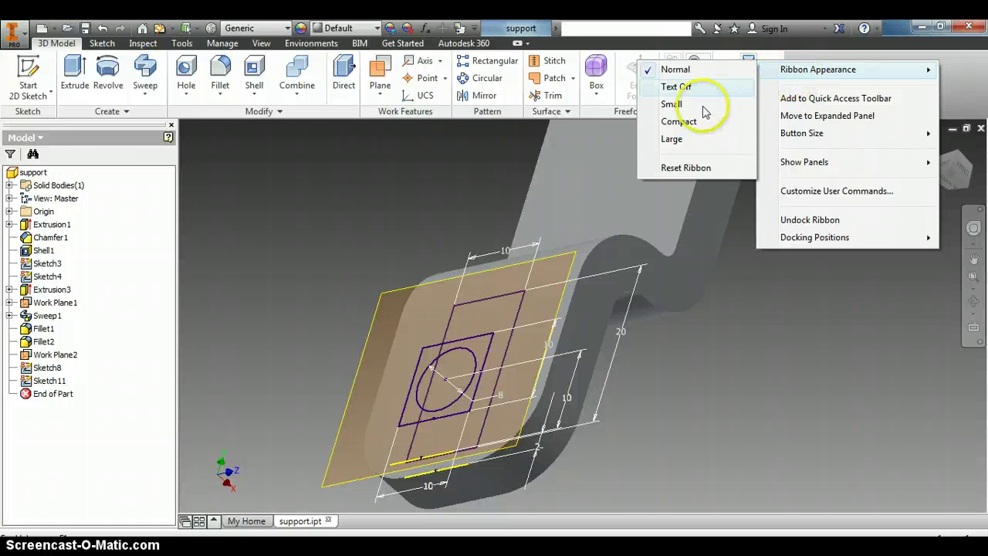
{"action": "left_click", "coordinate": [684, 122]}
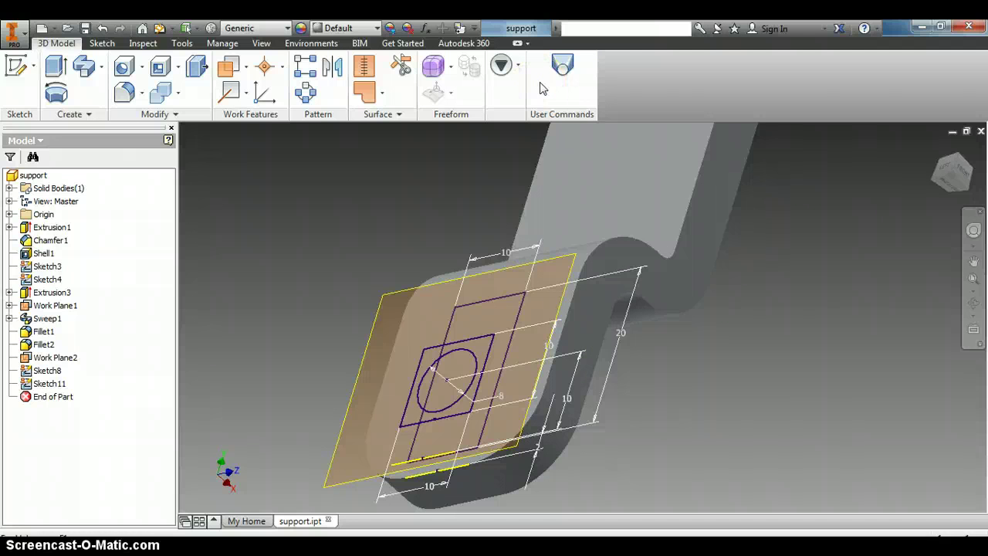
{"action": "right_click", "coordinate": [543, 88]}
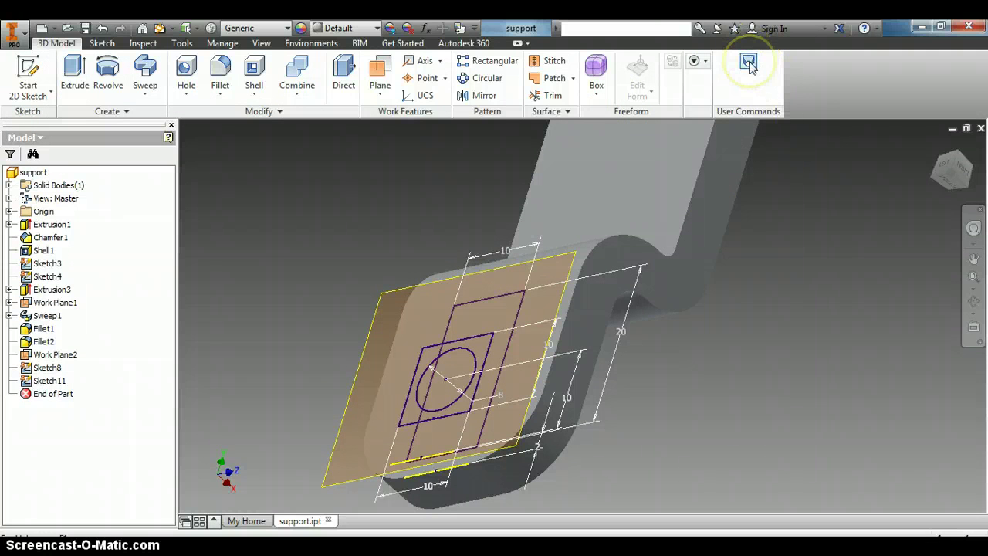
Start a loft with Sketch11 as the first section
{"action": "left_click", "coordinate": [749, 66]}
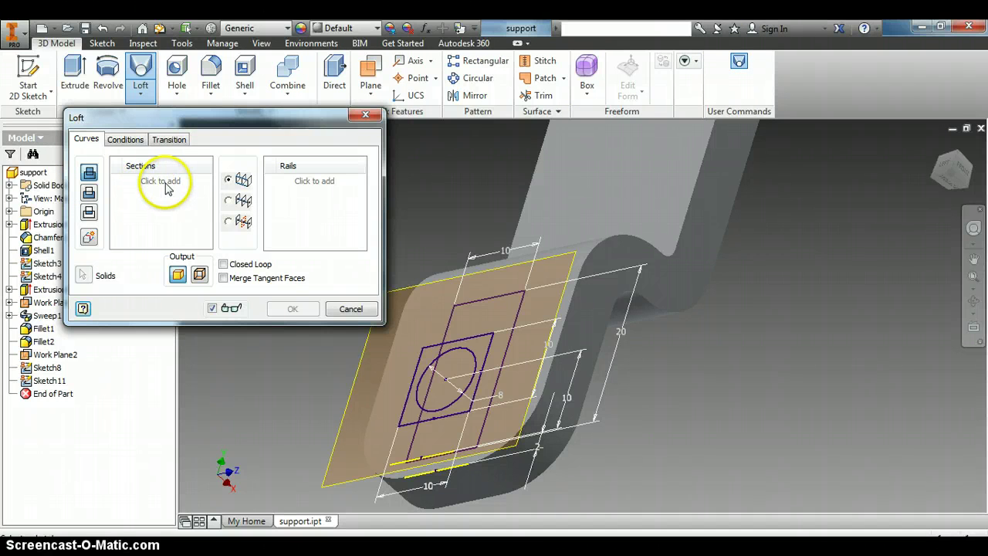
{"action": "left_click", "coordinate": [159, 186]}
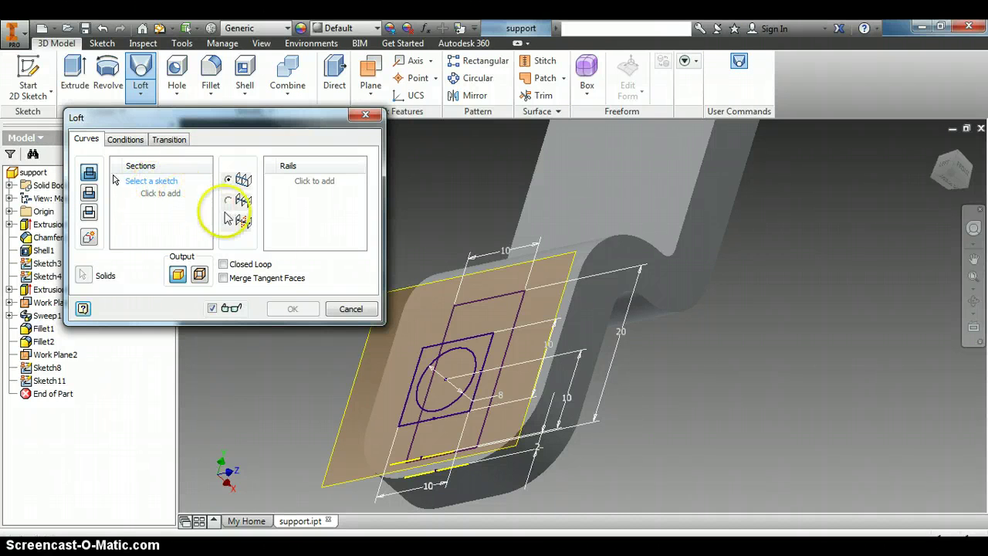
{"action": "left_click", "coordinate": [523, 305]}
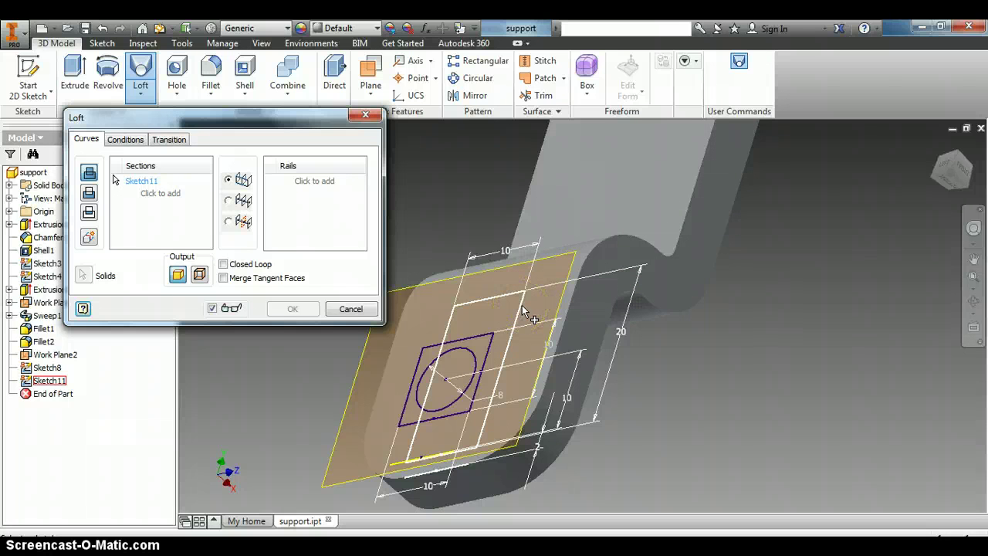
{"action": "left_click", "coordinate": [538, 315]}
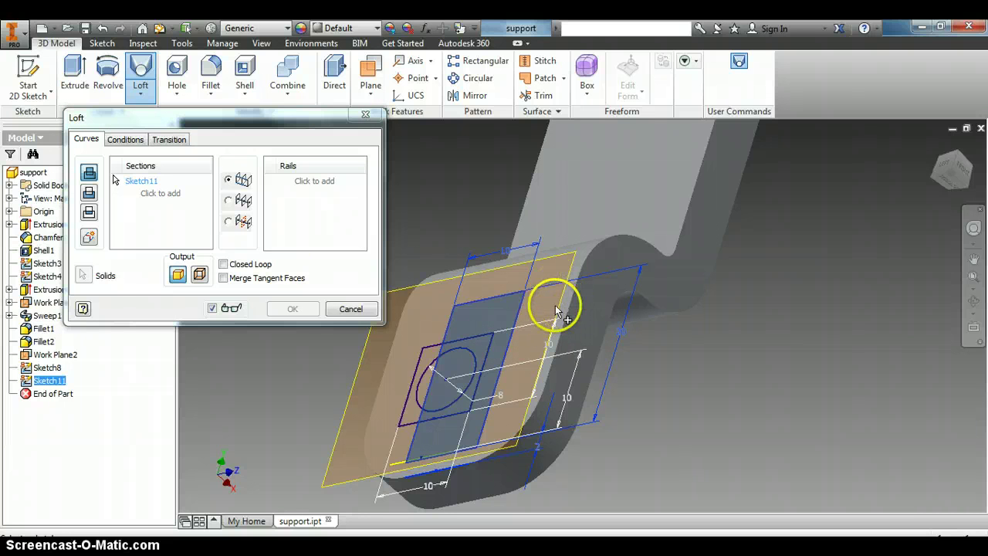
Add the end face's edge loop and Sketch8's inner square as sections, creating Loft1
{"action": "left_click", "coordinate": [160, 194]}
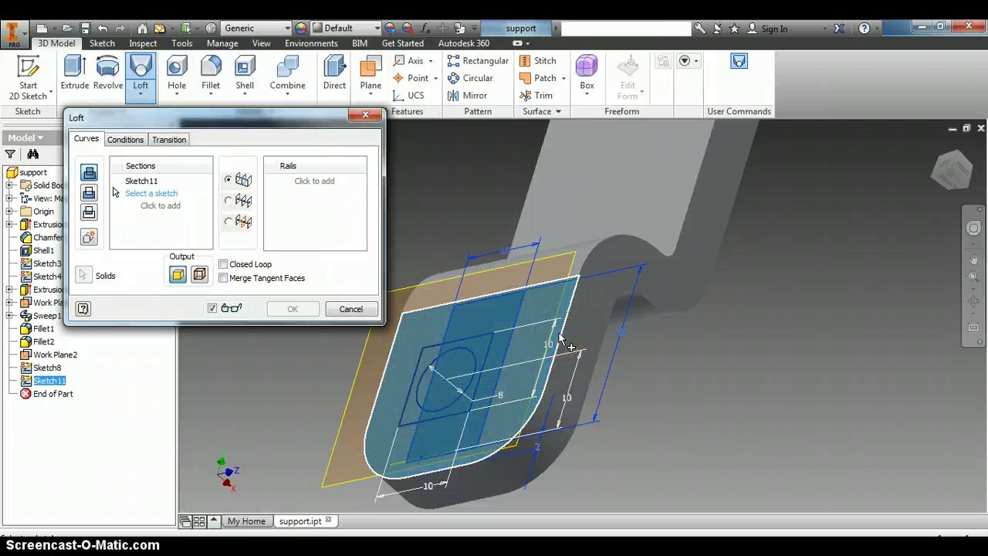
{"action": "mouse_move", "coordinate": [562, 338]}
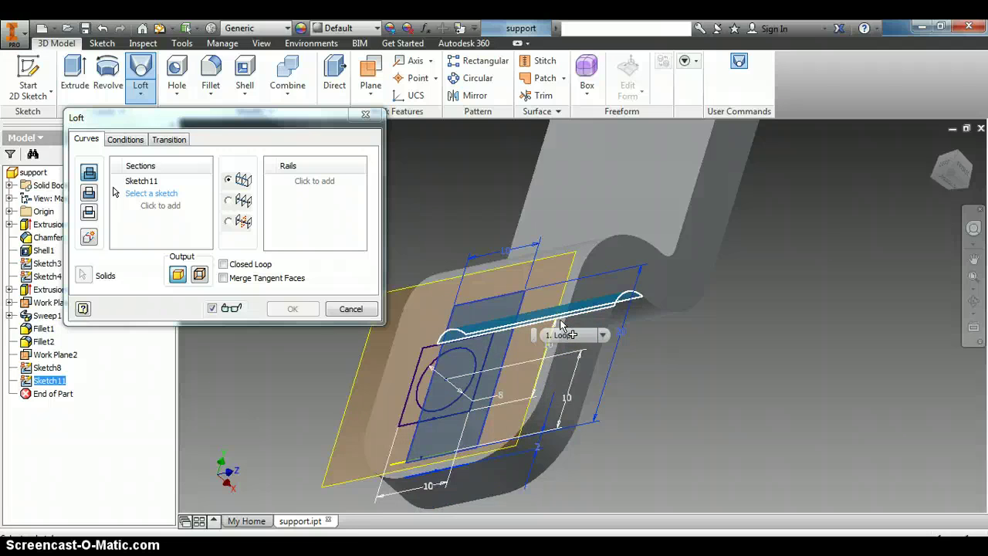
{"action": "left_click", "coordinate": [561, 336]}
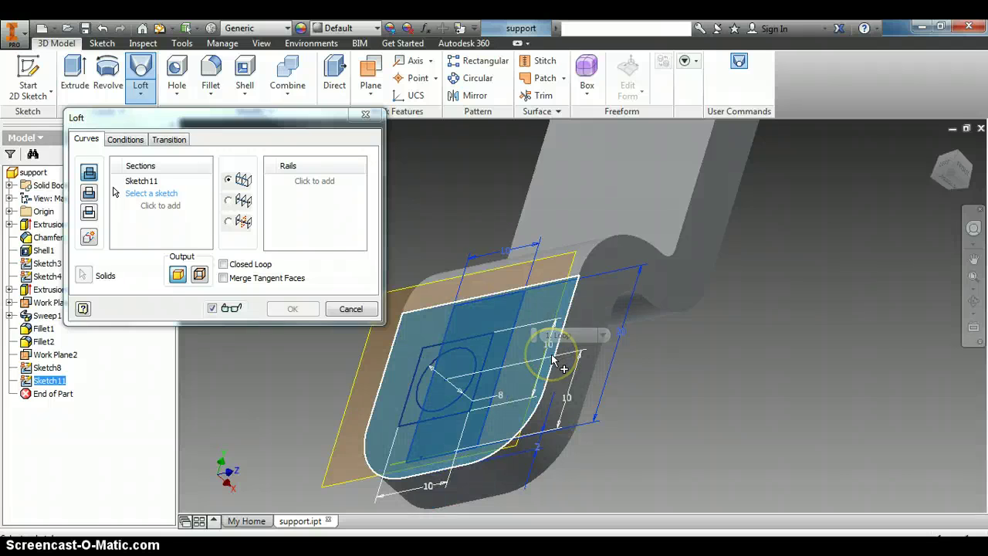
{"action": "left_click", "coordinate": [510, 349]}
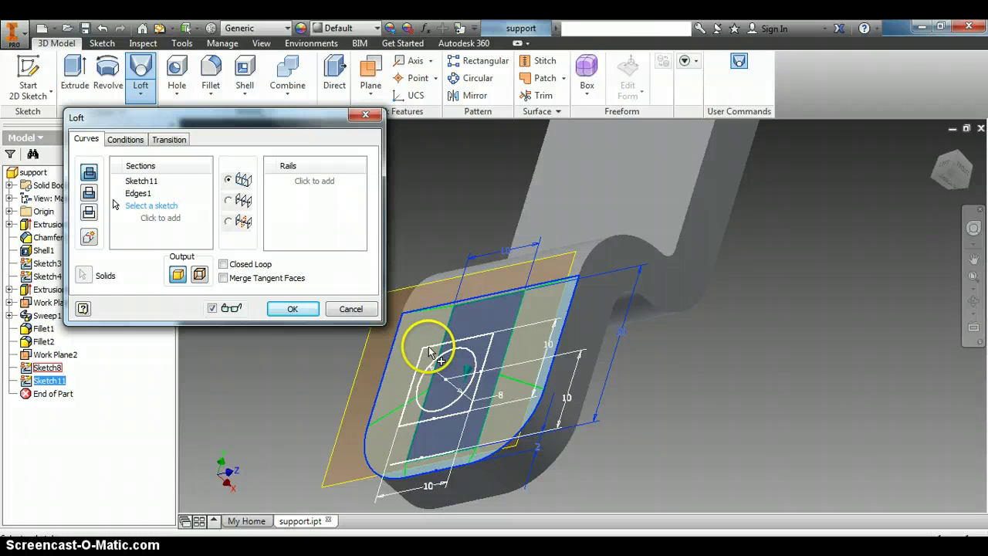
{"action": "left_click", "coordinate": [427, 348]}
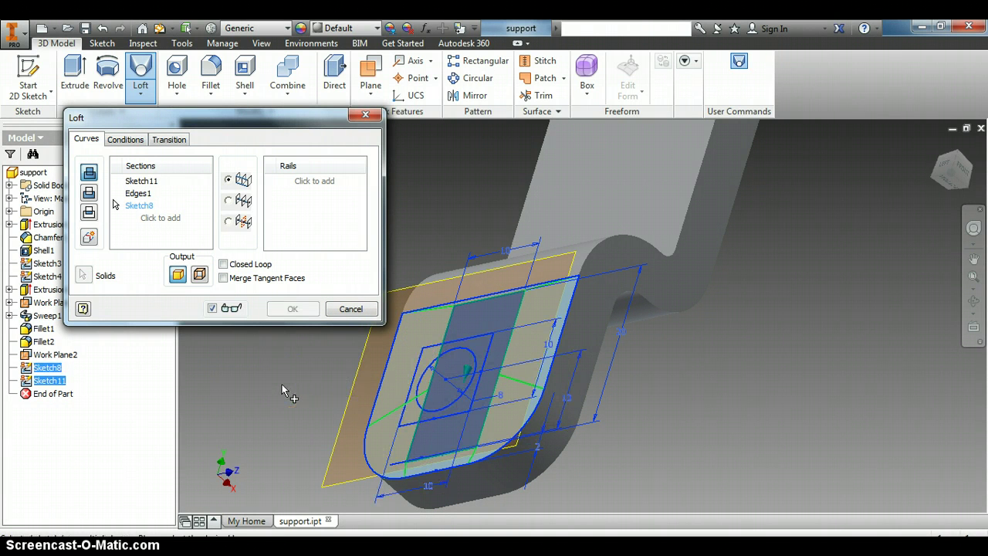
{"action": "left_click", "coordinate": [166, 242]}
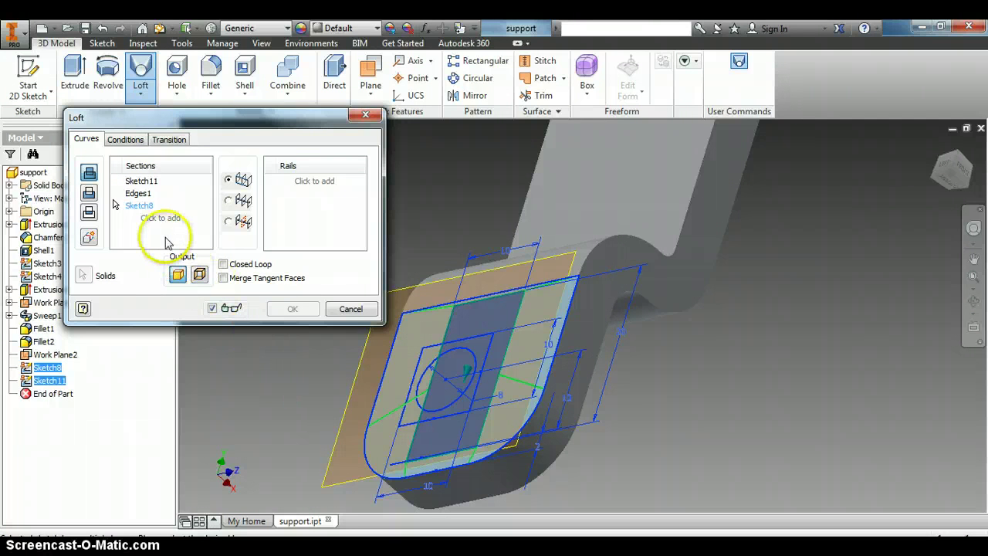
{"action": "left_click", "coordinate": [483, 352]}
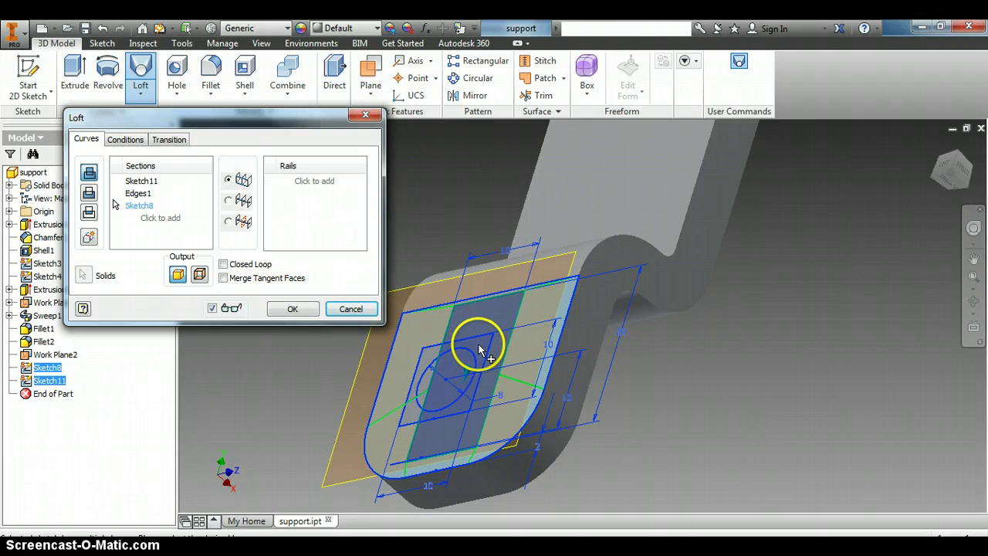
{"action": "left_click", "coordinate": [287, 310]}
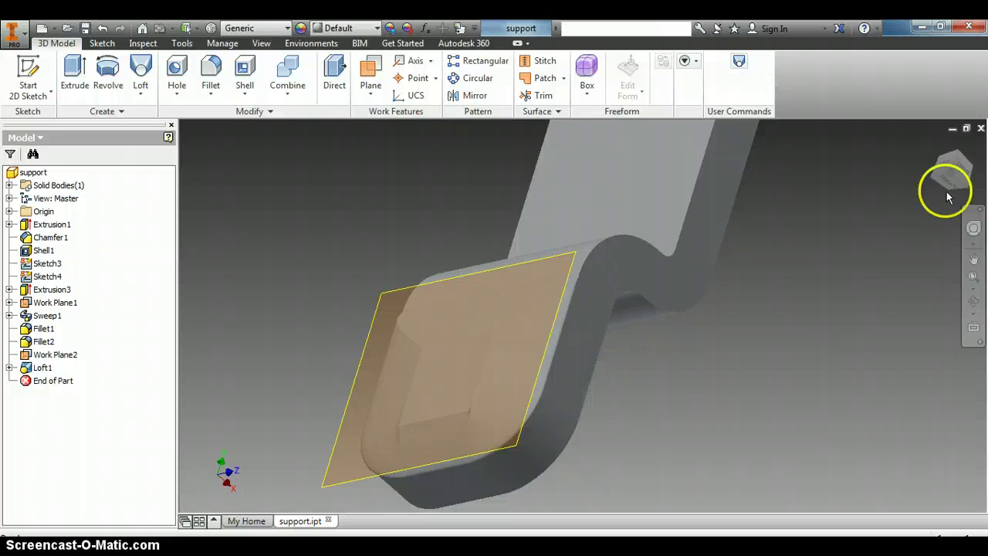
{"action": "mouse_move", "coordinate": [949, 165]}
{"action": "left_mouse_down"}
{"action": "mouse_move", "coordinate": [878, 162]}
{"action": "mouse_move", "coordinate": [399, 395]}
{"action": "mouse_move", "coordinate": [317, 402]}
{"action": "left_mouse_up"}
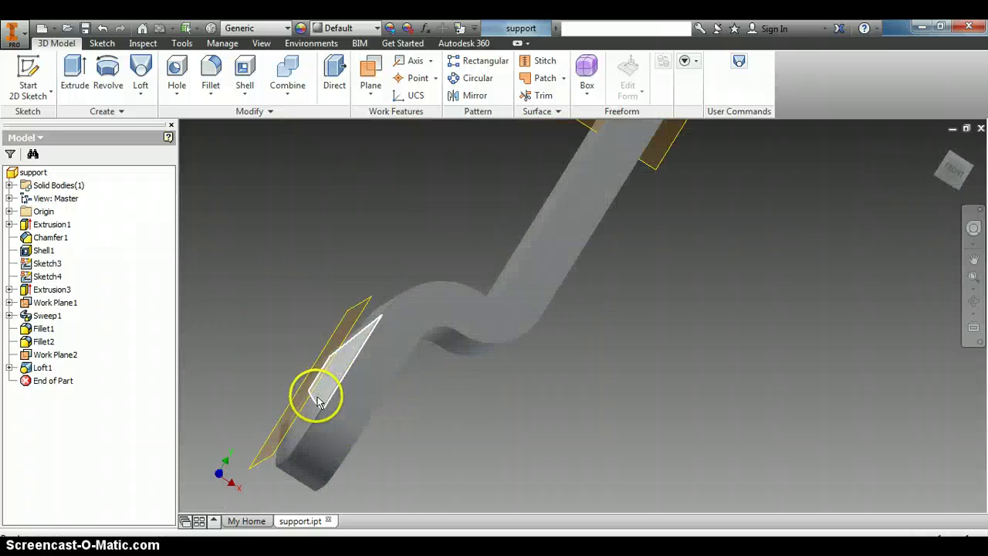
{"action": "scroll", "coordinate": [317, 402], "scroll_direction": "down", "scroll_amount": 3}
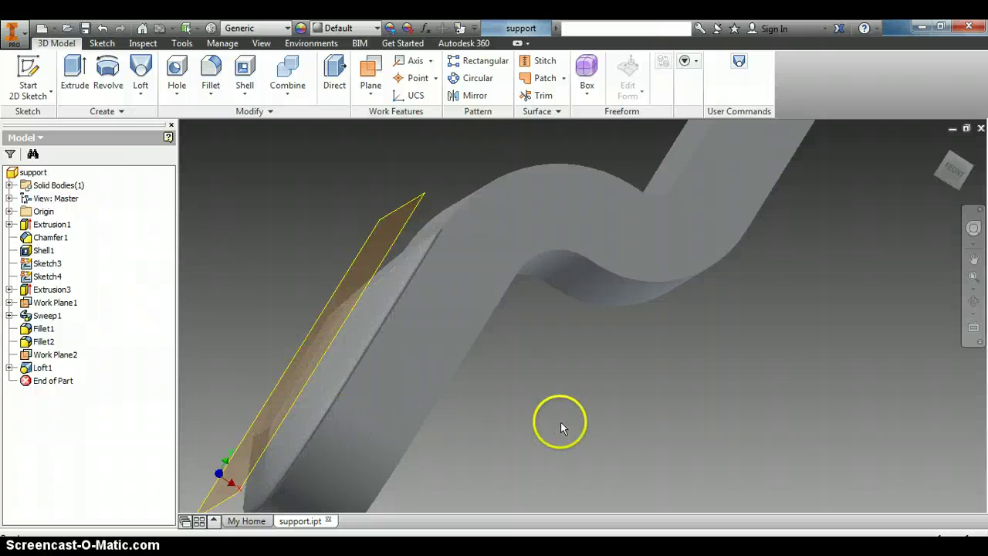
{"action": "mouse_move", "coordinate": [950, 174]}
{"action": "left_mouse_down"}
{"action": "mouse_move", "coordinate": [970, 177]}
{"action": "mouse_move", "coordinate": [184, 185]}
{"action": "mouse_move", "coordinate": [194, 181]}
{"action": "mouse_move", "coordinate": [919, 190]}
{"action": "mouse_move", "coordinate": [267, 478]}
{"action": "left_mouse_up"}
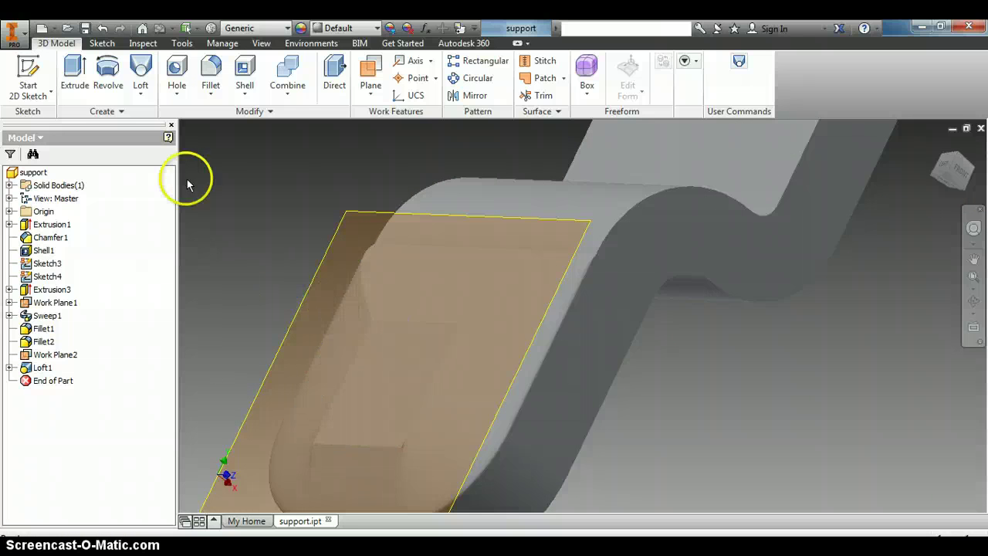
Undo Loft1 and re-loft between only Sketch11 and Sketch8 into a tapered block
{"action": "left_click", "coordinate": [101, 29]}
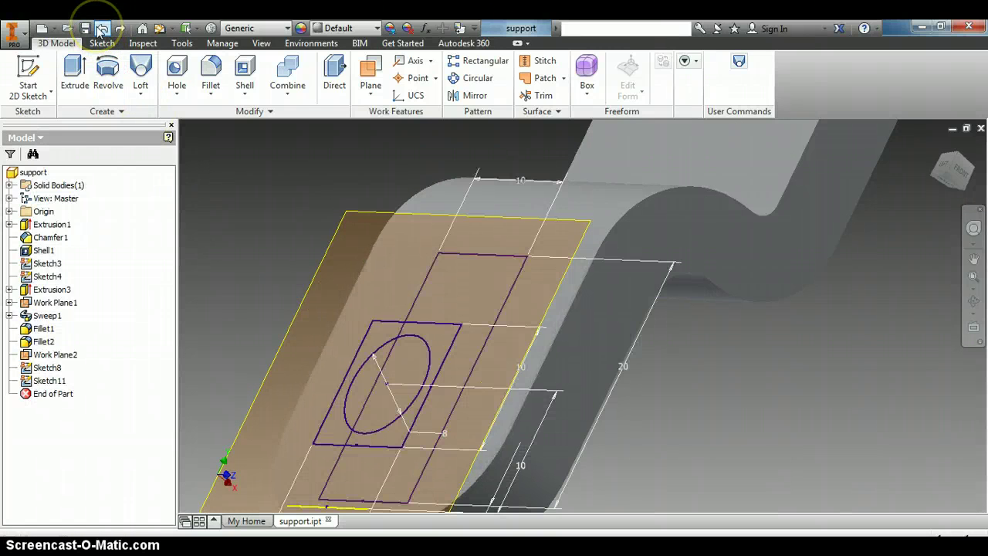
{"action": "left_click", "coordinate": [741, 65]}
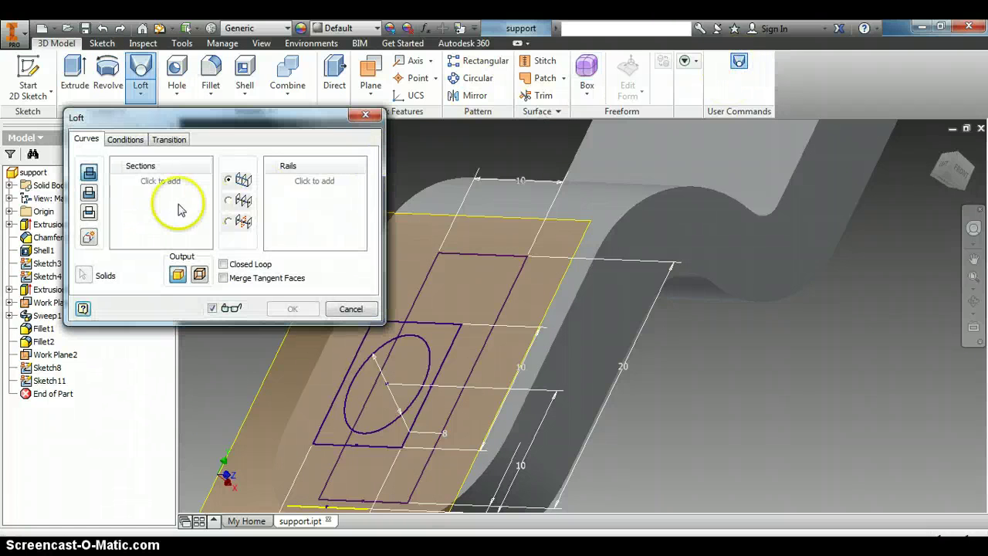
{"action": "left_click", "coordinate": [520, 265]}
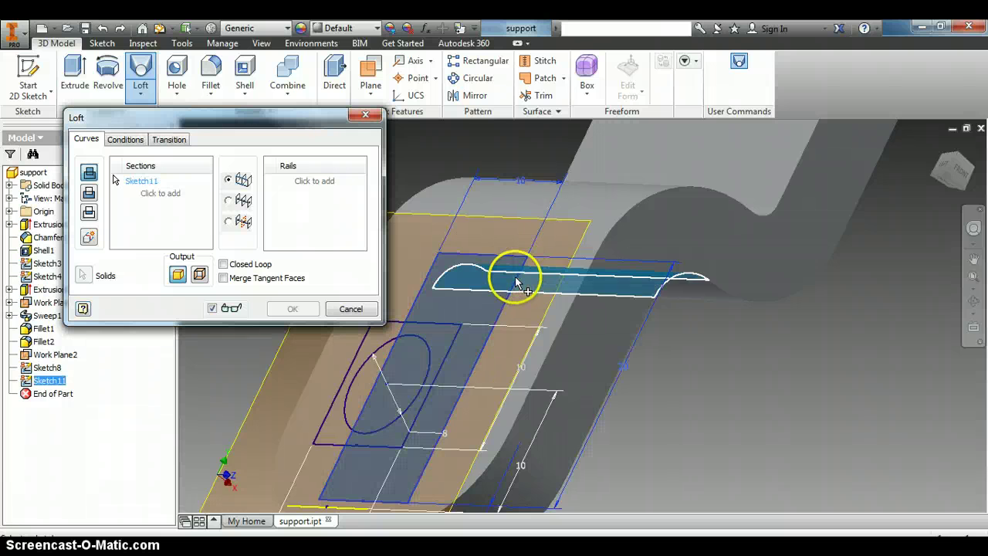
{"action": "left_click", "coordinate": [154, 193]}
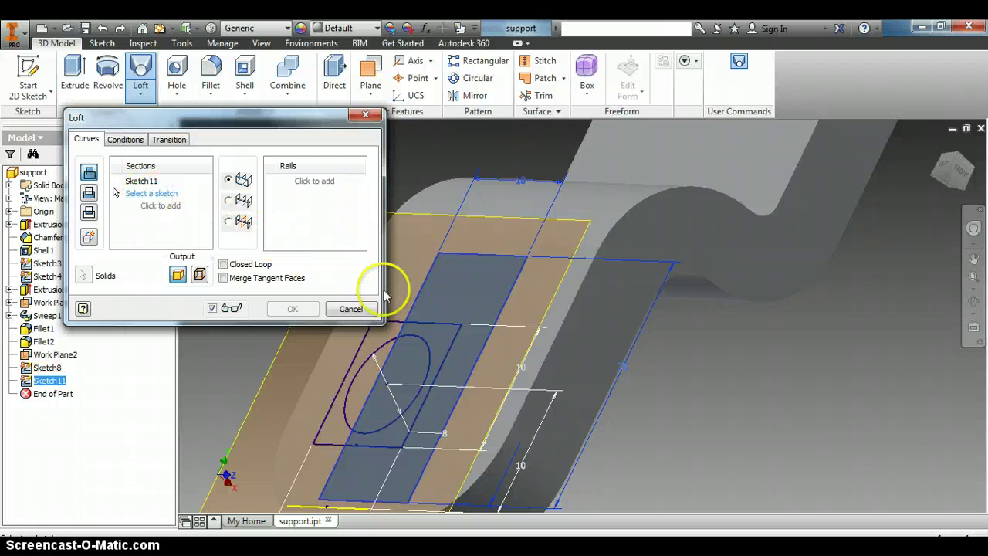
{"action": "left_click", "coordinate": [453, 338]}
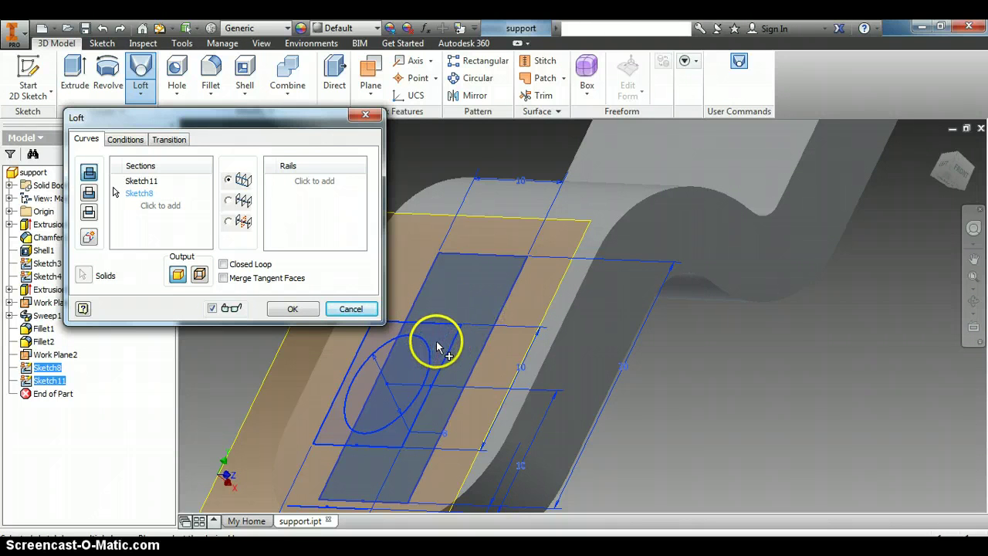
{"action": "left_click", "coordinate": [288, 309]}
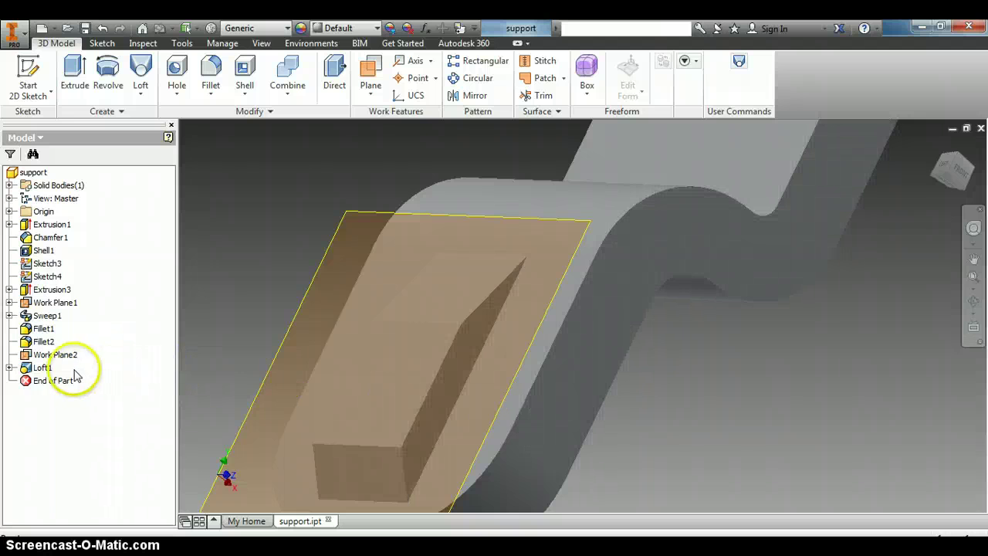
Expand Loft1's children in the browser and set Sketch8 visible
{"action": "right_click", "coordinate": [42, 369]}
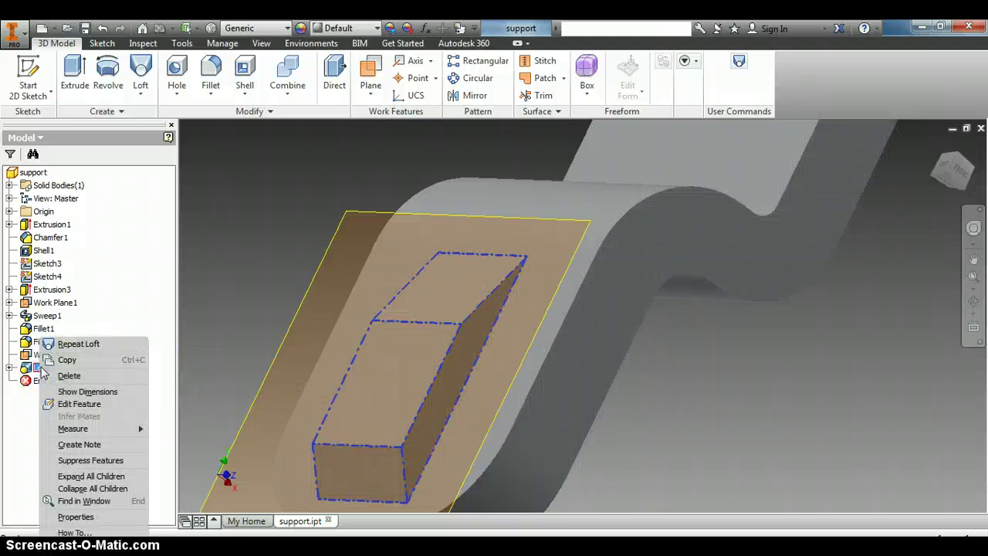
{"action": "left_click", "coordinate": [74, 477]}
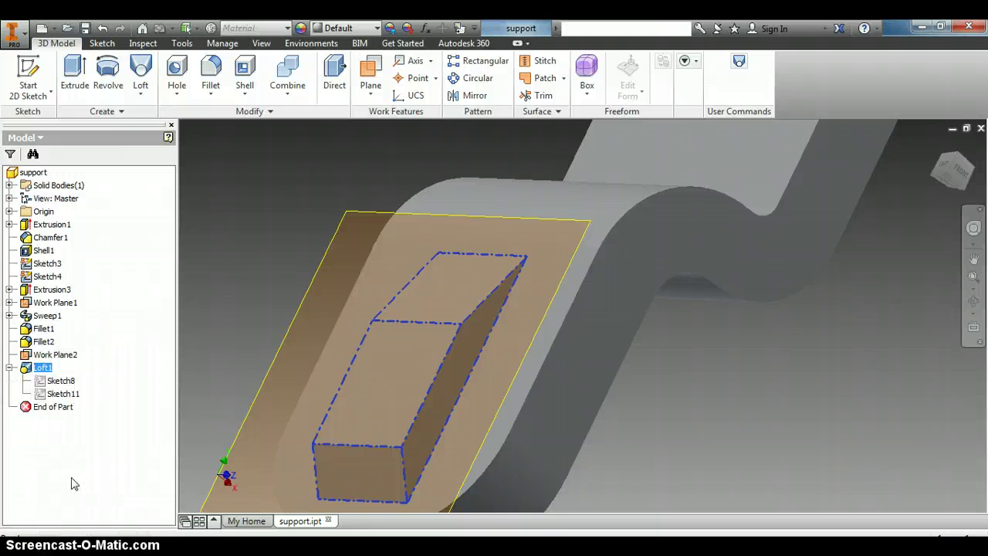
{"action": "right_click", "coordinate": [45, 368]}
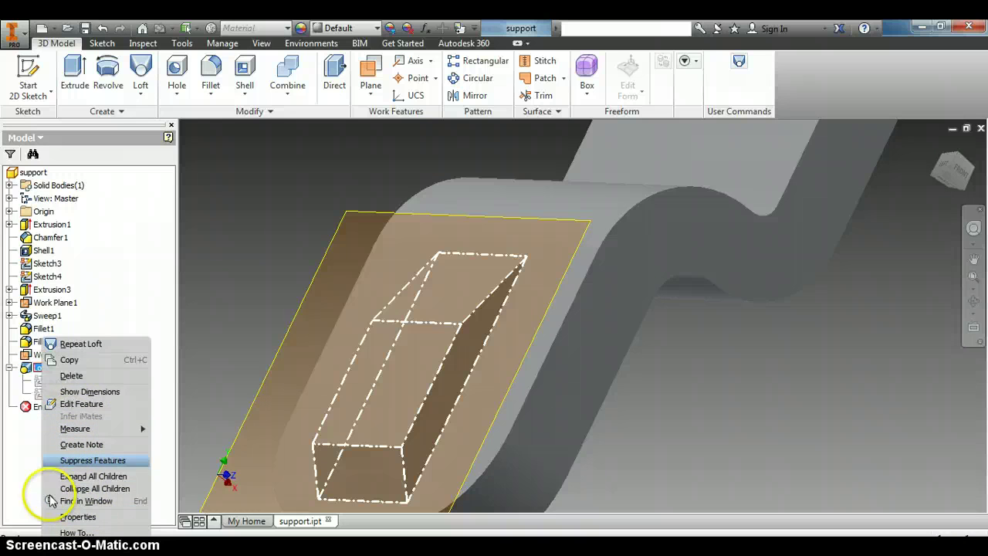
{"action": "left_click", "coordinate": [57, 393]}
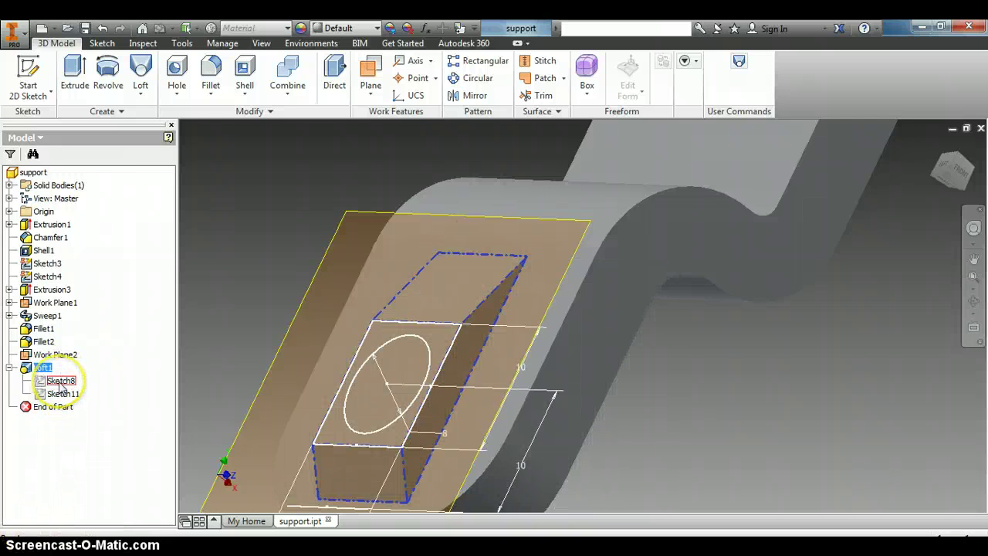
{"action": "right_click", "coordinate": [60, 383]}
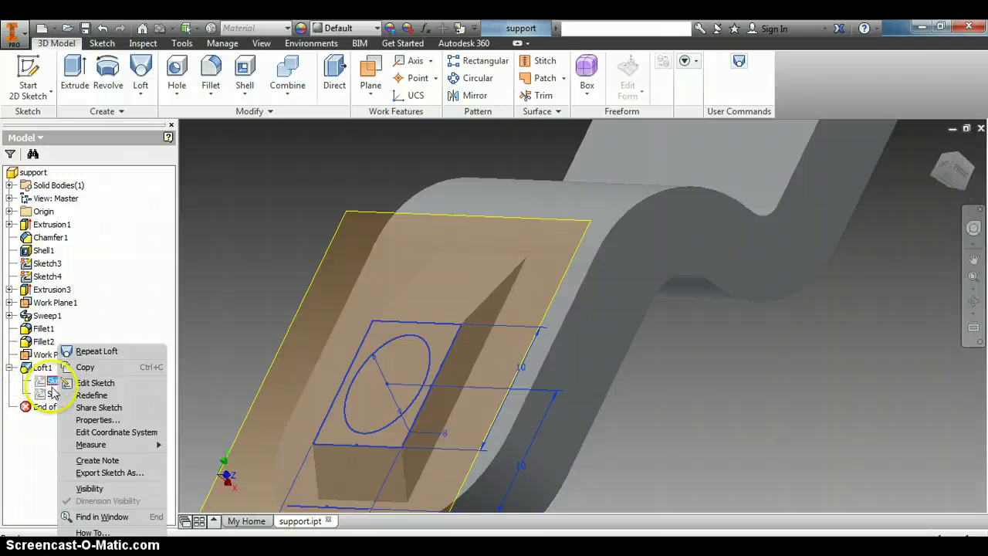
{"action": "left_click", "coordinate": [105, 493]}
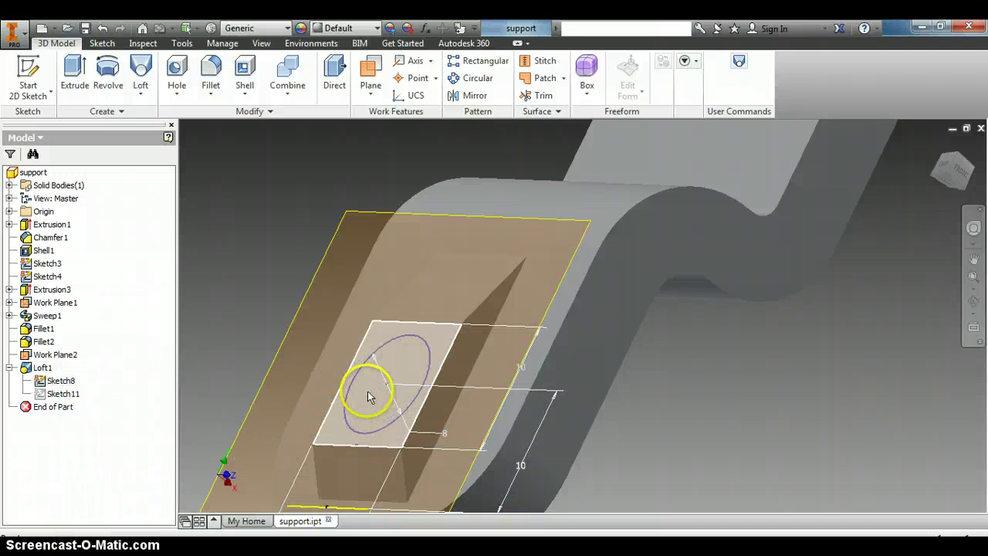
{"action": "left_click", "coordinate": [346, 380]}
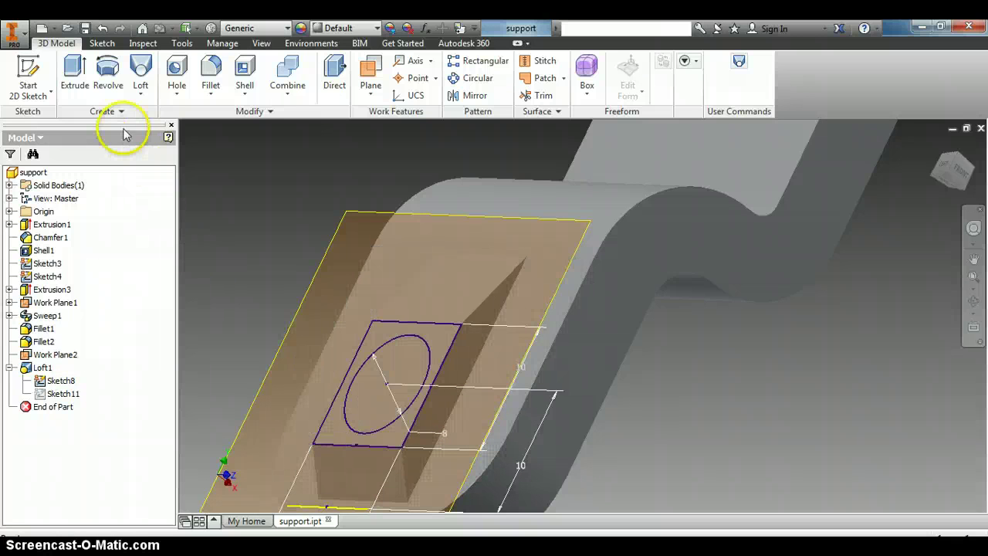
Cut Extrusion4 from Sketch8's circle with a To Next extent through the lofted boss
{"action": "left_click", "coordinate": [70, 75]}
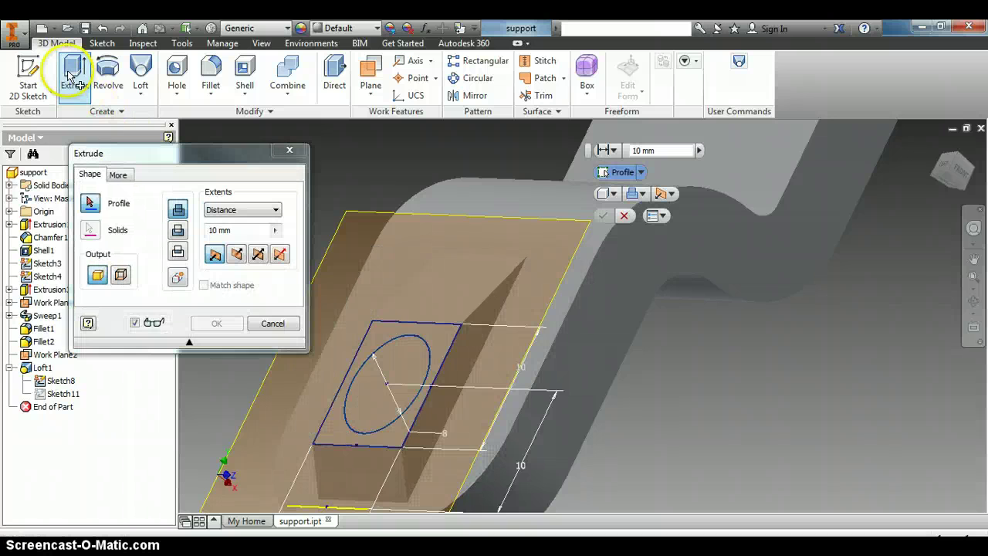
{"action": "left_click", "coordinate": [379, 350]}
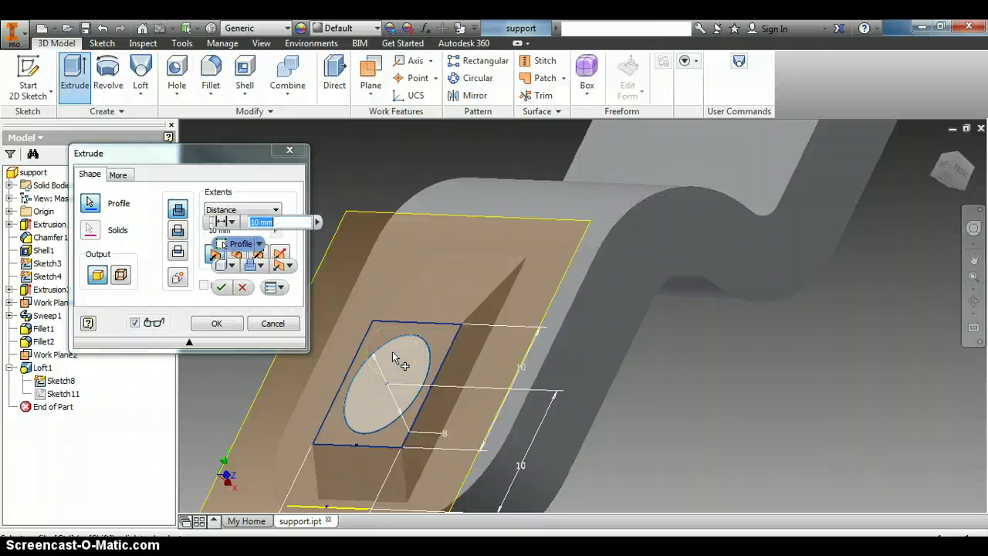
{"action": "left_click", "coordinate": [390, 356]}
{"action": "left_click", "coordinate": [177, 230]}
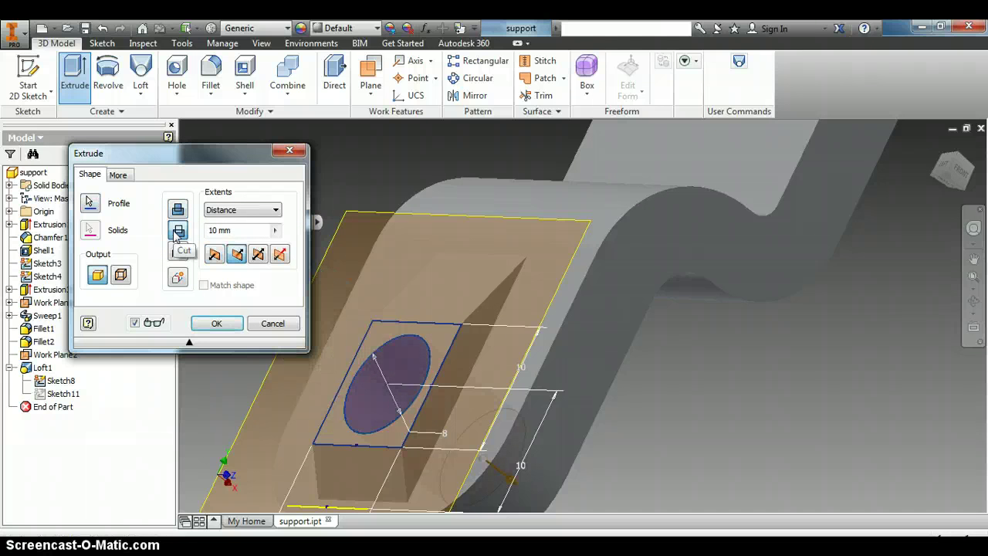
{"action": "left_click", "coordinate": [217, 212]}
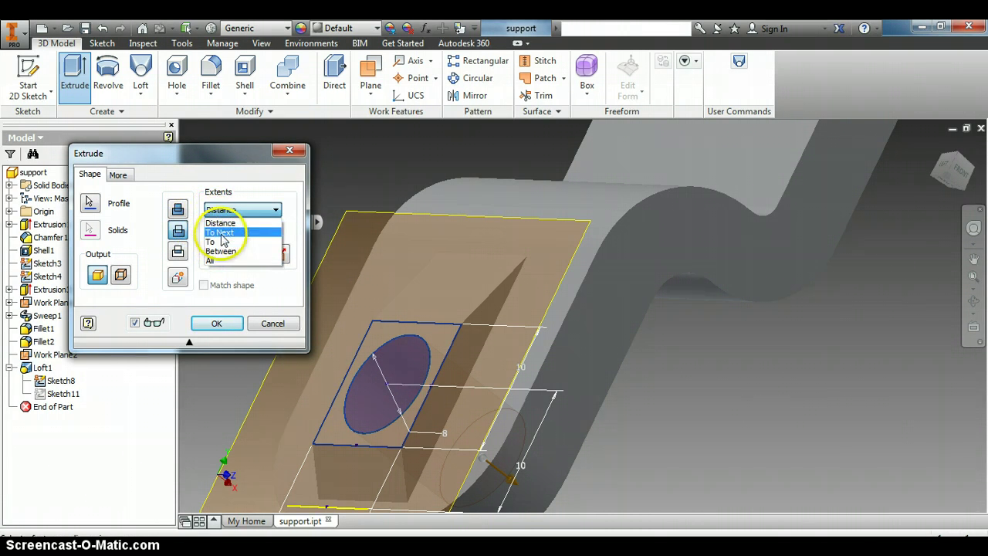
{"action": "left_click", "coordinate": [221, 233]}
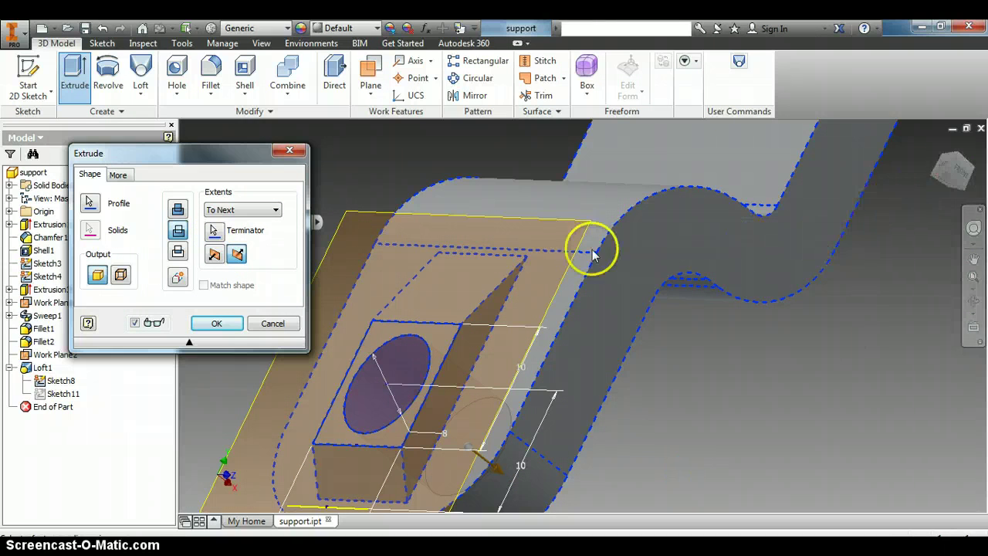
{"action": "left_click", "coordinate": [219, 324]}
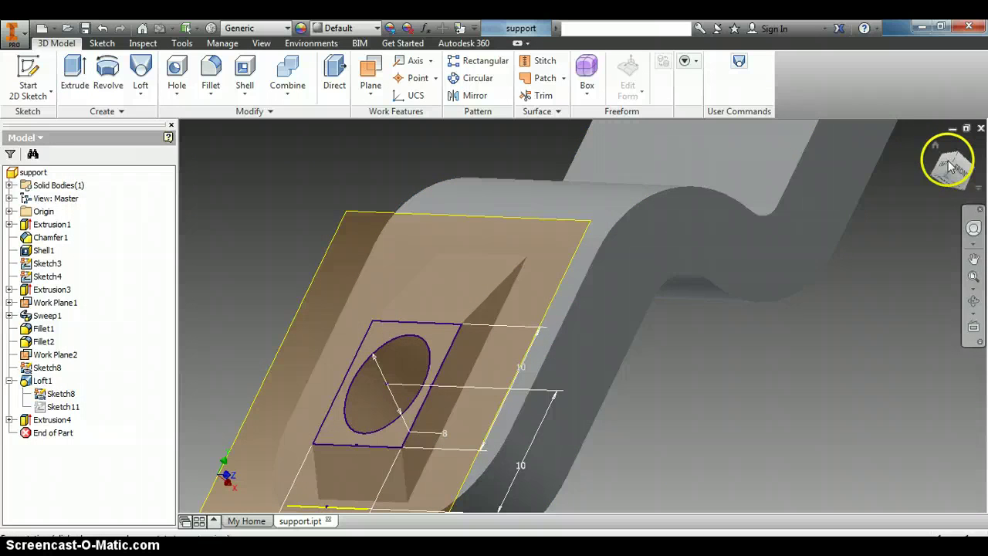
{"action": "mouse_move", "coordinate": [951, 166]}
{"action": "left_mouse_down"}
{"action": "mouse_move", "coordinate": [973, 177]}
{"action": "mouse_move", "coordinate": [183, 182]}
{"action": "left_mouse_up"}
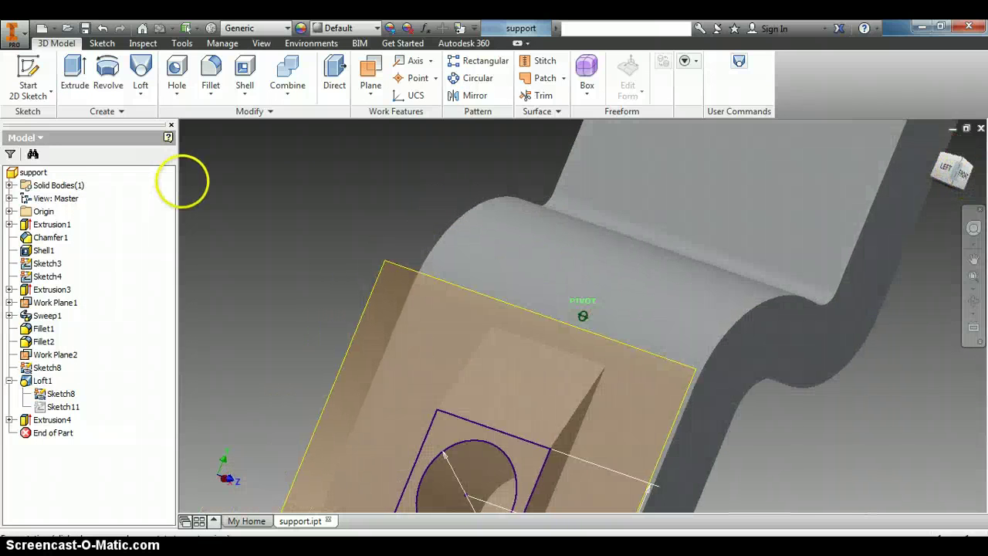
{"action": "left_click", "coordinate": [925, 163]}
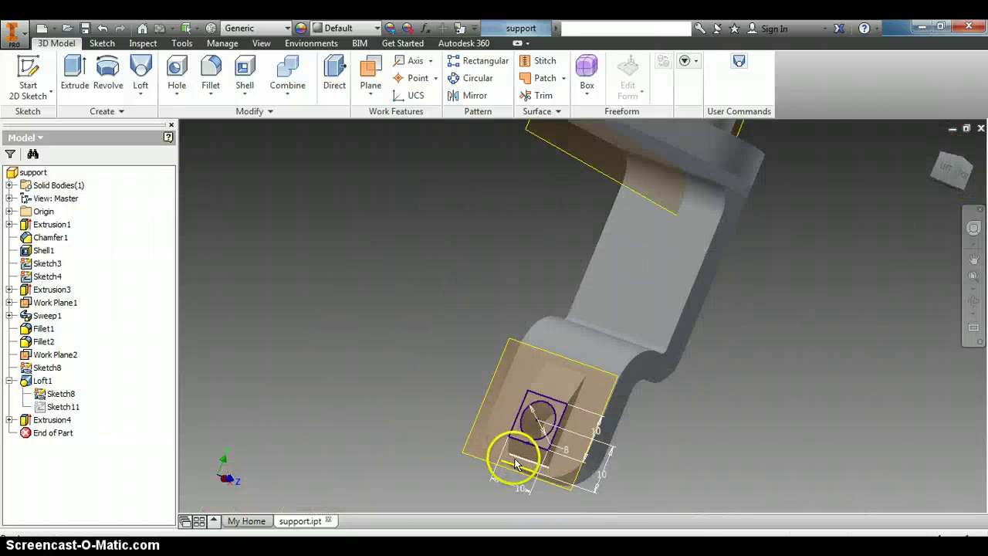
{"action": "scroll", "coordinate": [516, 462], "scroll_direction": "up", "scroll_amount": 6}
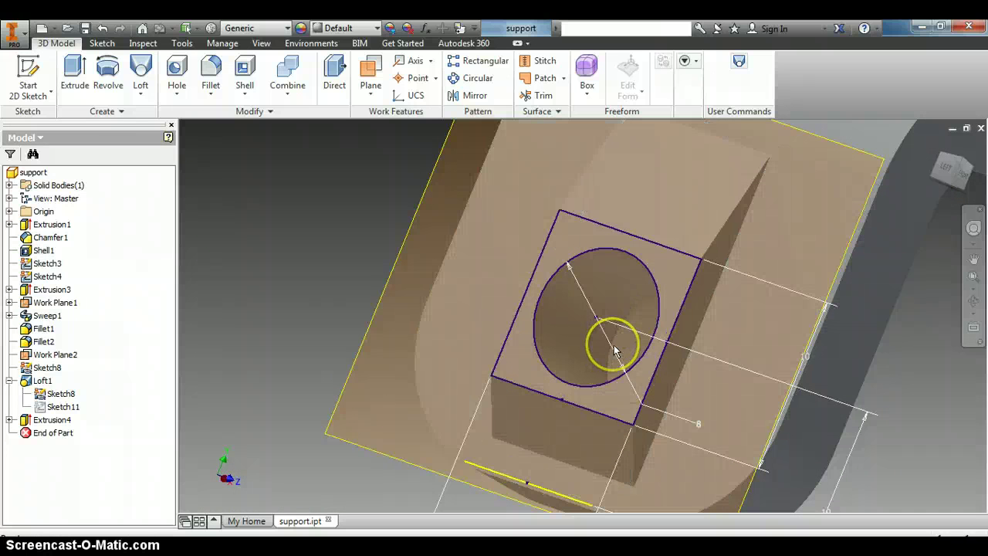
{"action": "mouse_move", "coordinate": [615, 351]}
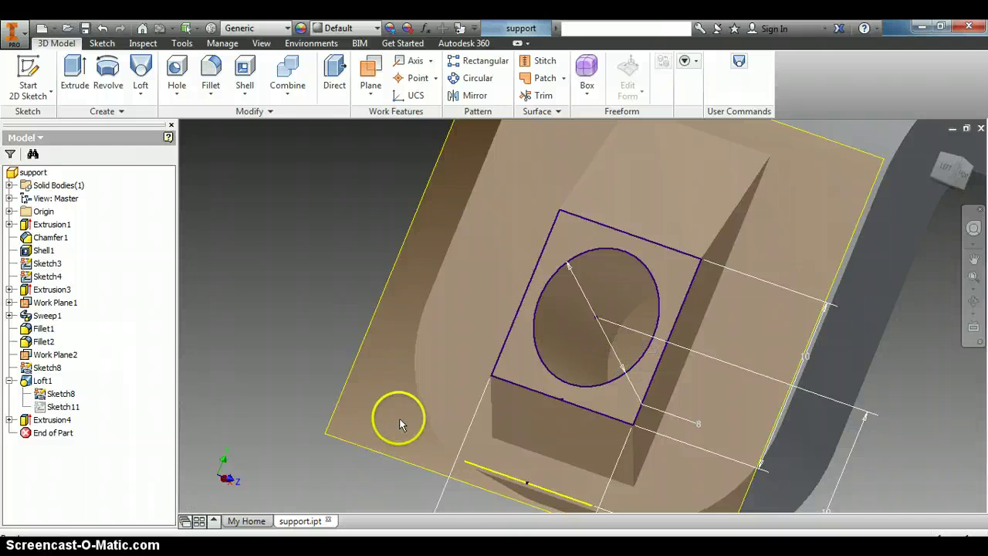
Turn off visibility of Work Plane2 and Work Plane1
{"action": "scroll", "coordinate": [429, 409], "scroll_direction": "up", "scroll_amount": 5}
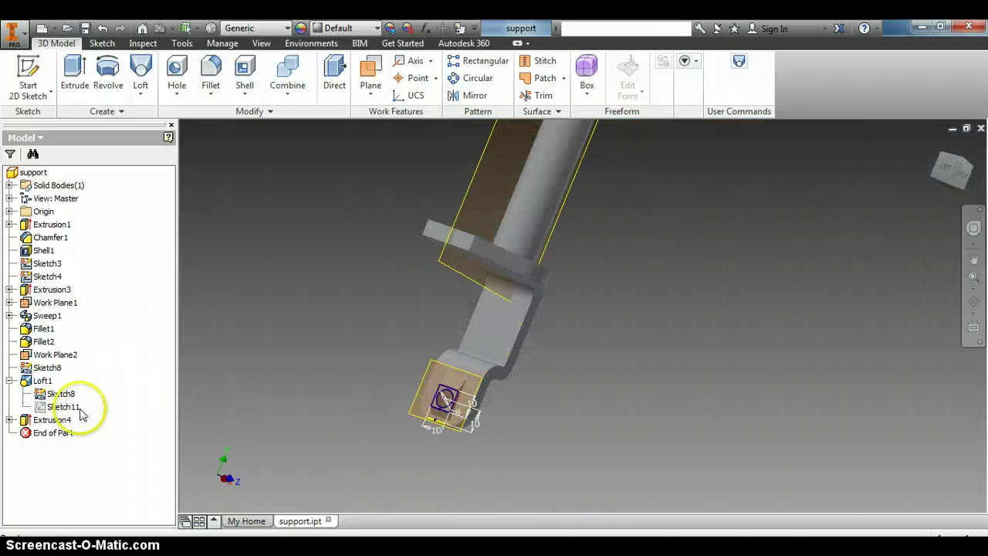
{"action": "right_click", "coordinate": [45, 357]}
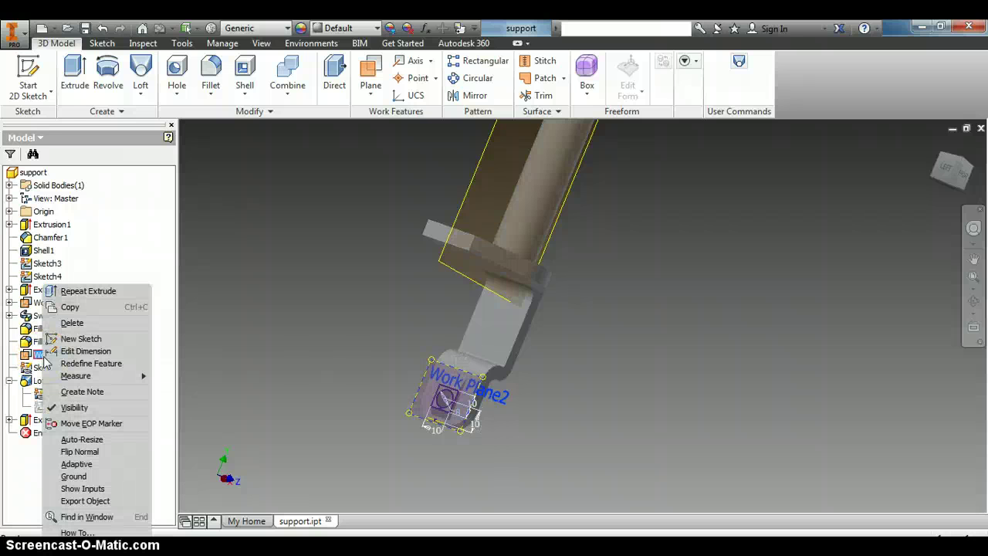
{"action": "left_click", "coordinate": [67, 409]}
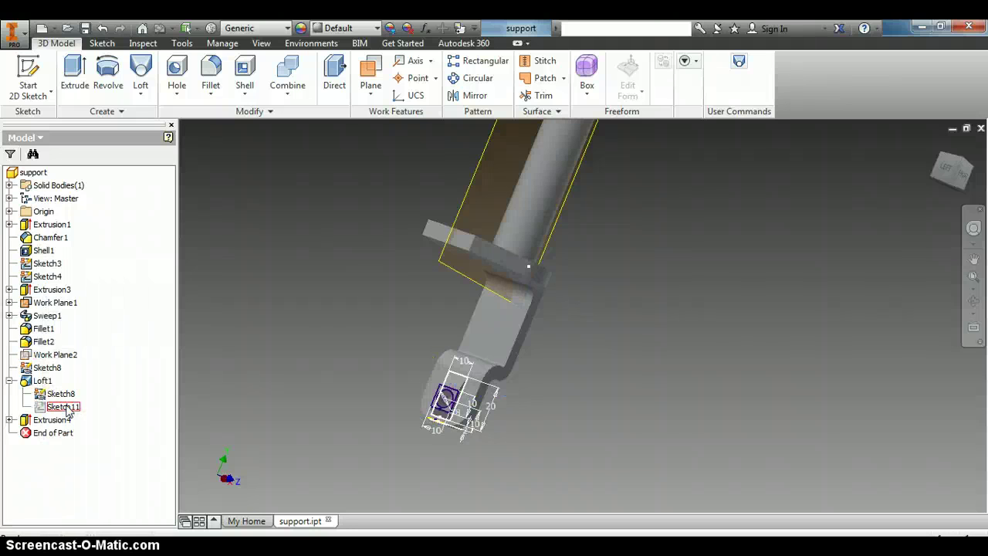
{"action": "left_click", "coordinate": [50, 307]}
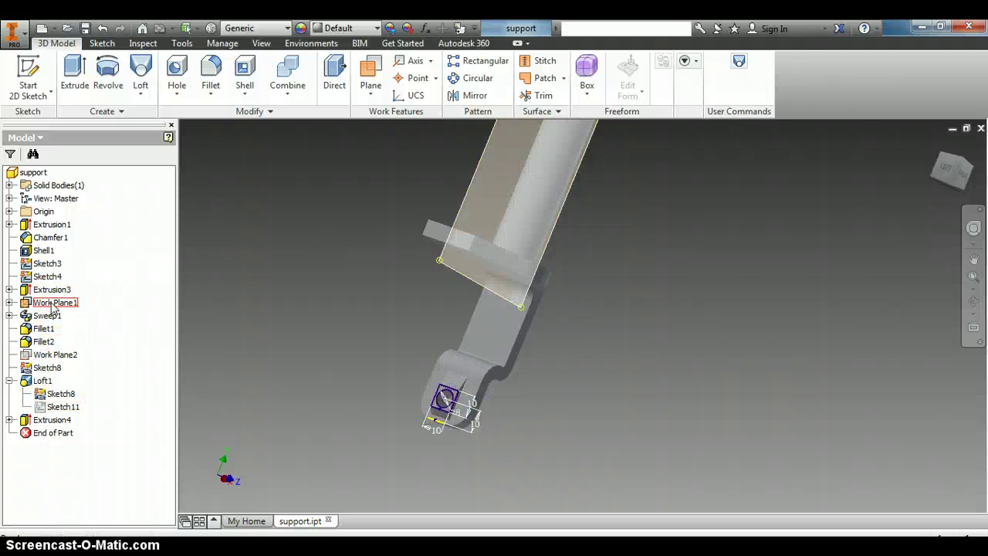
{"action": "right_click", "coordinate": [53, 308]}
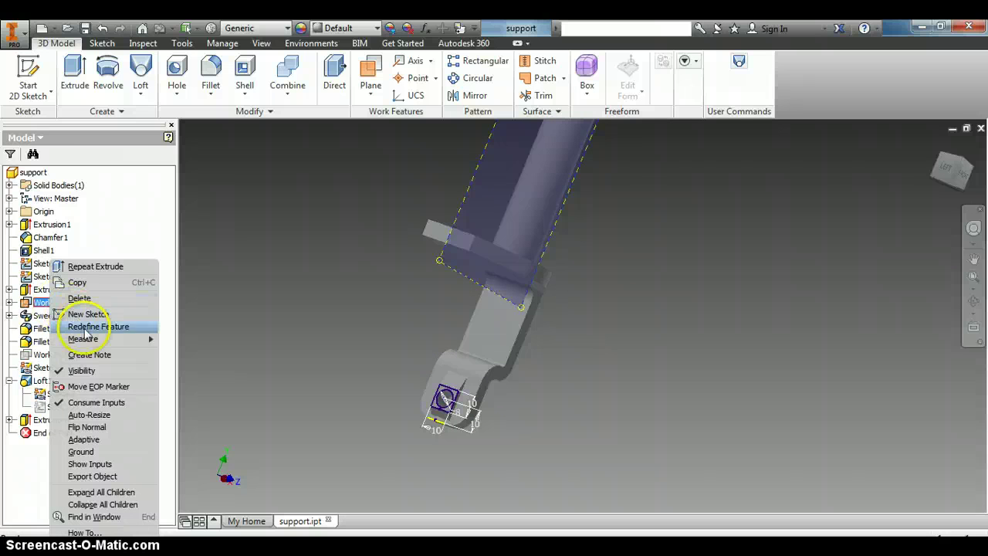
{"action": "left_click", "coordinate": [83, 370]}
Hide Sketch8 under Loft1 so only the solid support shows
{"action": "scroll", "coordinate": [333, 373], "scroll_direction": "down", "scroll_amount": 3}
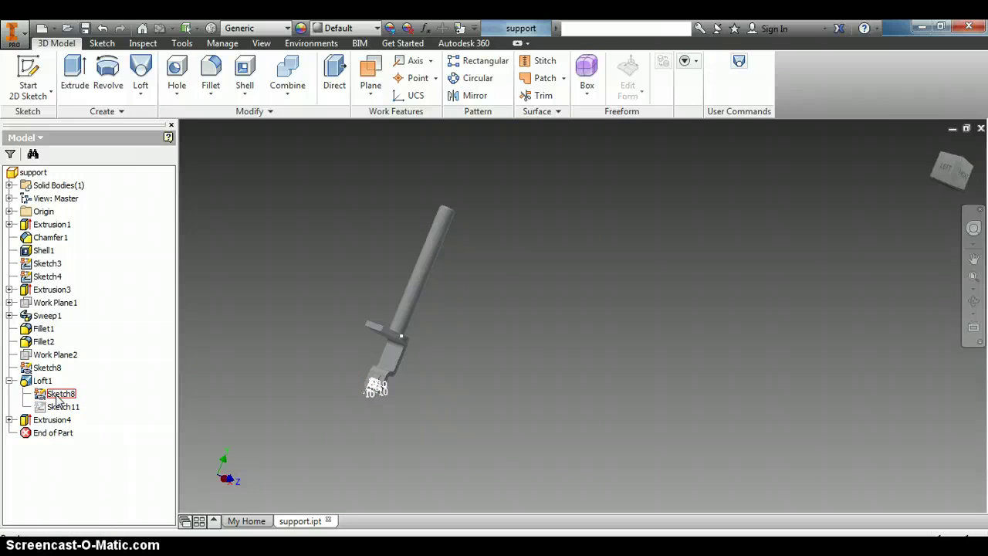
{"action": "scroll", "coordinate": [332, 388], "scroll_direction": "up", "scroll_amount": 5}
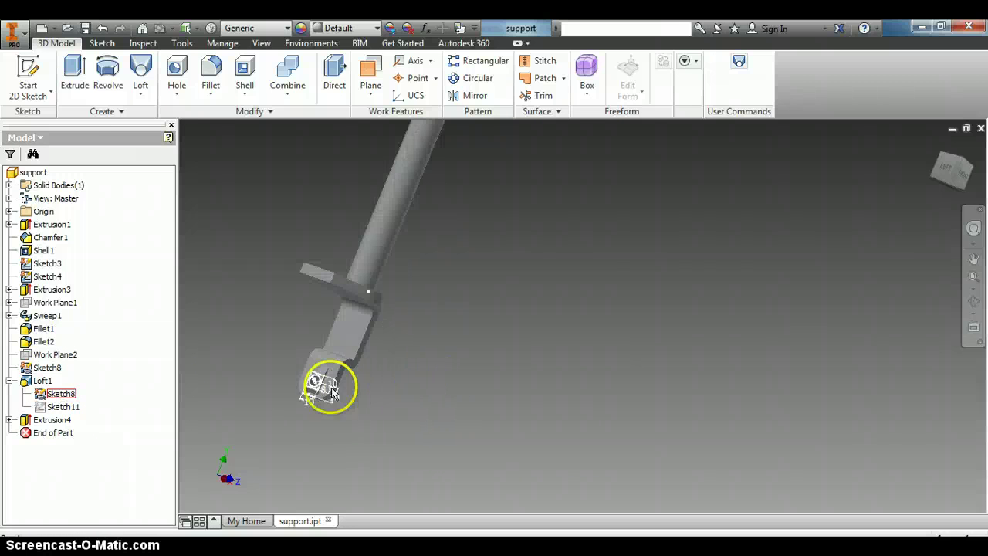
{"action": "scroll", "coordinate": [600, 389], "scroll_direction": "down", "scroll_amount": 3}
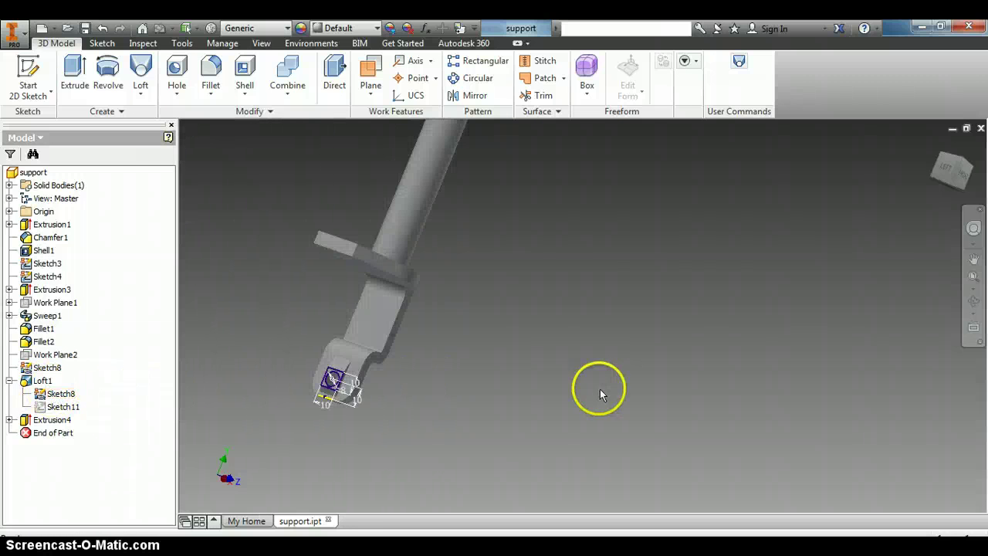
{"action": "scroll", "coordinate": [342, 379], "scroll_direction": "up", "scroll_amount": 4}
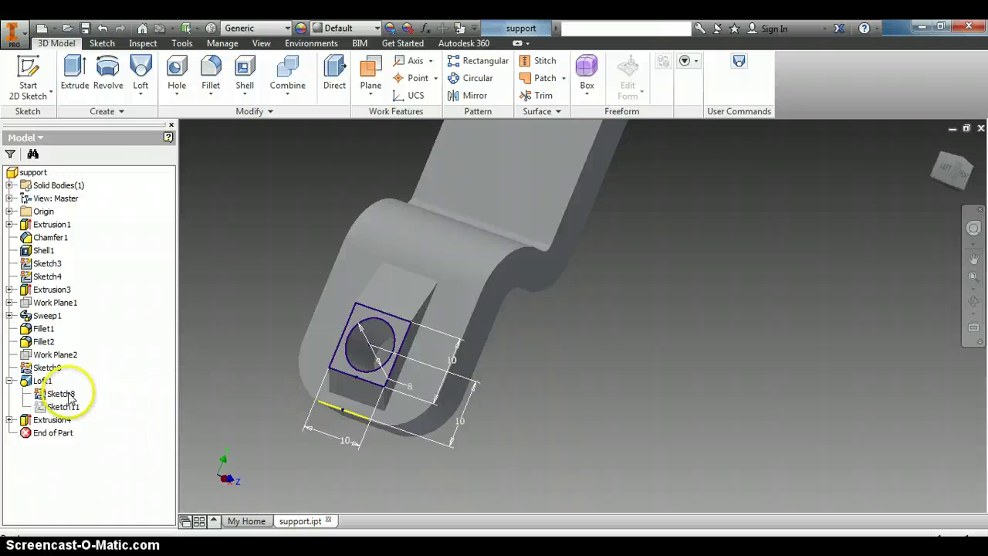
{"action": "right_click", "coordinate": [63, 394]}
{"action": "left_click", "coordinate": [90, 477]}
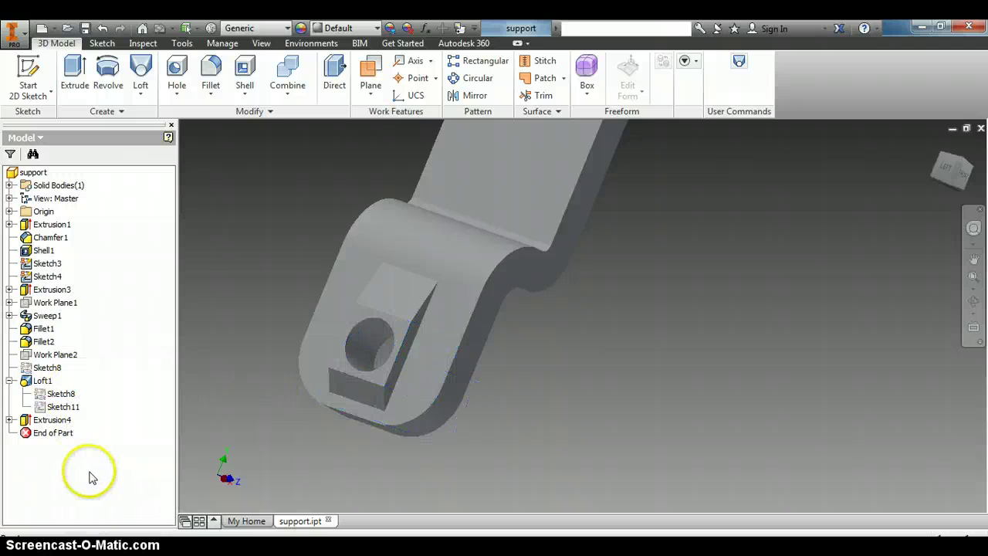
{"action": "scroll", "coordinate": [361, 446], "scroll_direction": "down", "scroll_amount": 4}
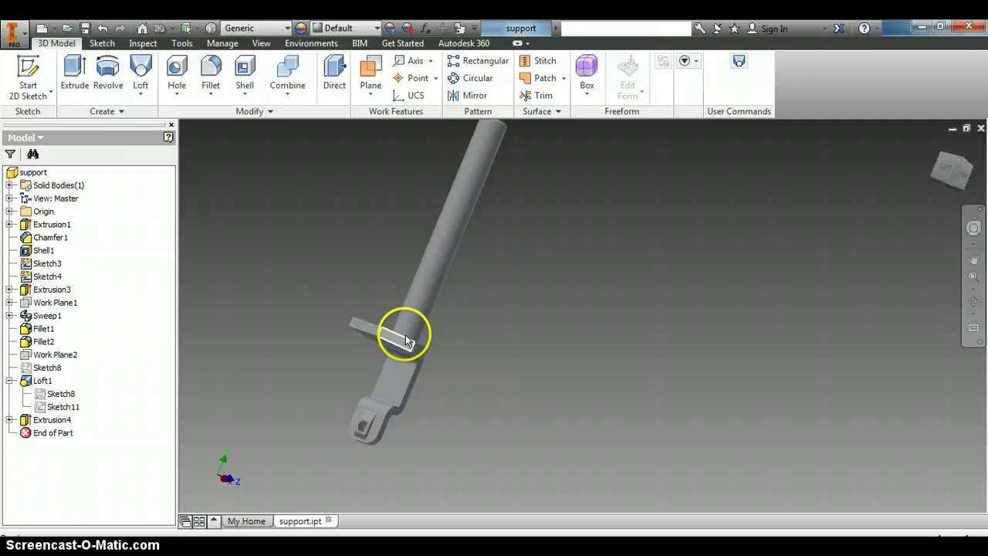
Orbit the support part, then make the YZ Plane in the browser's Origin folder visible
{"action": "scroll", "coordinate": [472, 353], "scroll_direction": "down", "scroll_amount": 2}
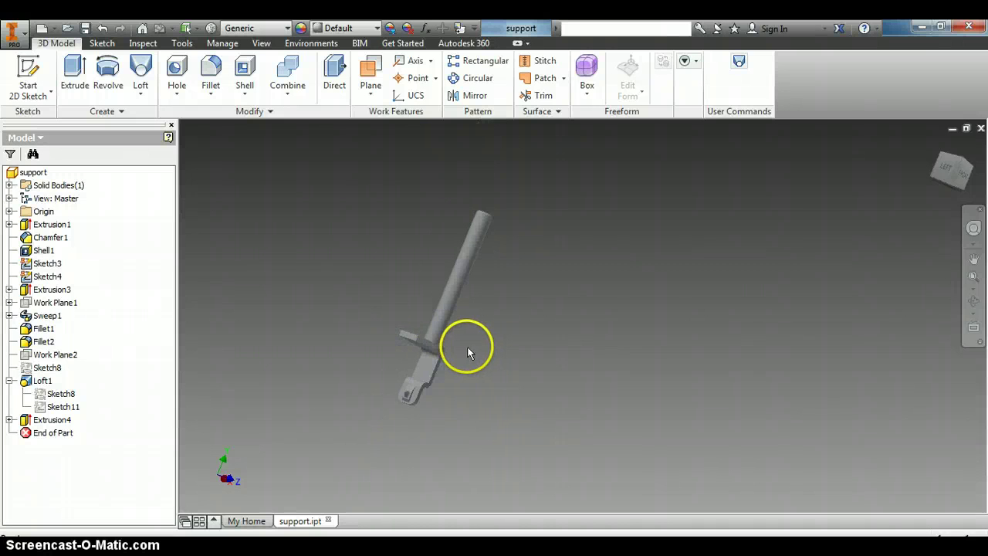
{"action": "mouse_move", "coordinate": [953, 170]}
{"action": "left_mouse_down"}
{"action": "mouse_move", "coordinate": [965, 177]}
{"action": "mouse_move", "coordinate": [187, 186]}
{"action": "left_mouse_up"}
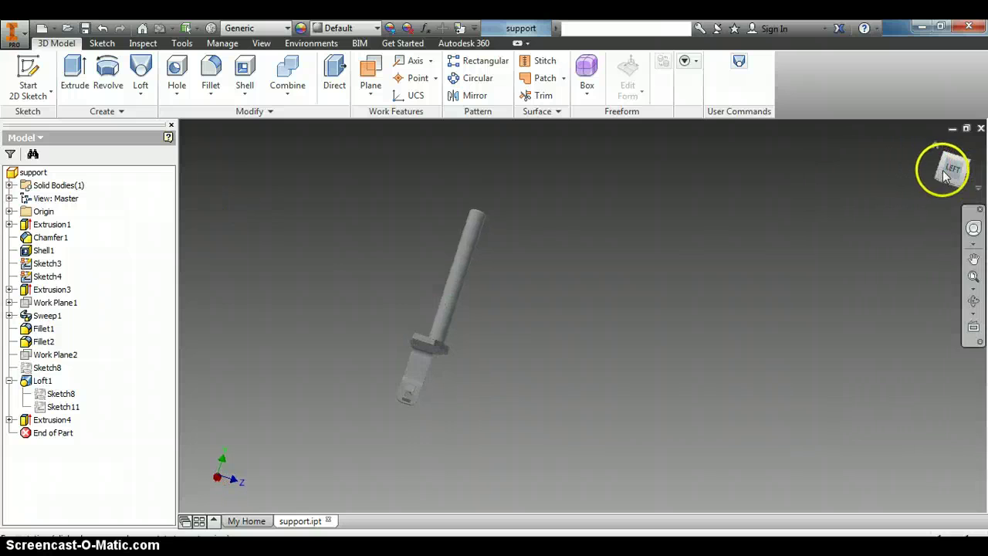
{"action": "mouse_move", "coordinate": [958, 170]}
{"action": "left_mouse_down"}
{"action": "mouse_move", "coordinate": [966, 177]}
{"action": "mouse_move", "coordinate": [899, 170]}
{"action": "left_mouse_up"}
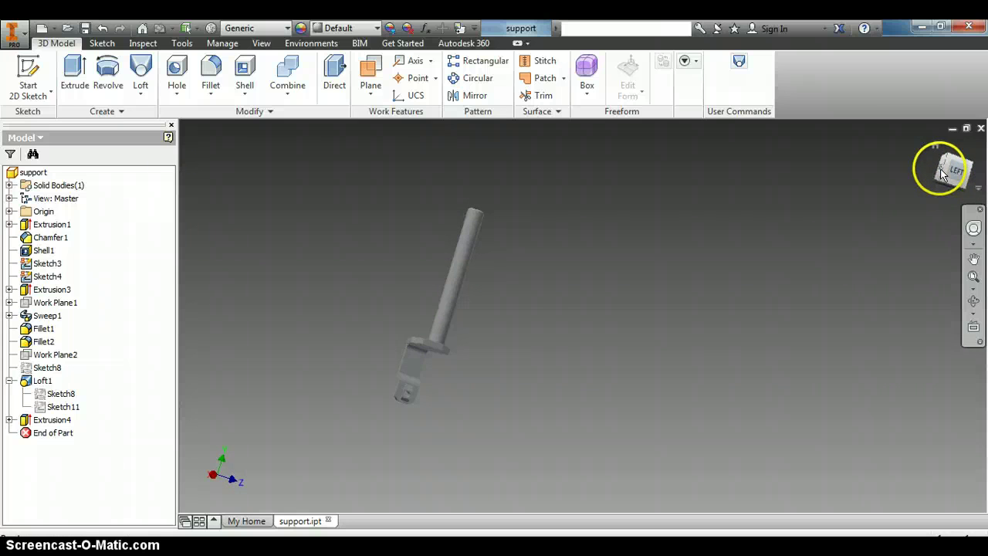
{"action": "left_click_drag", "start_coordinate": [955, 174], "coordinate": [981, 185]}
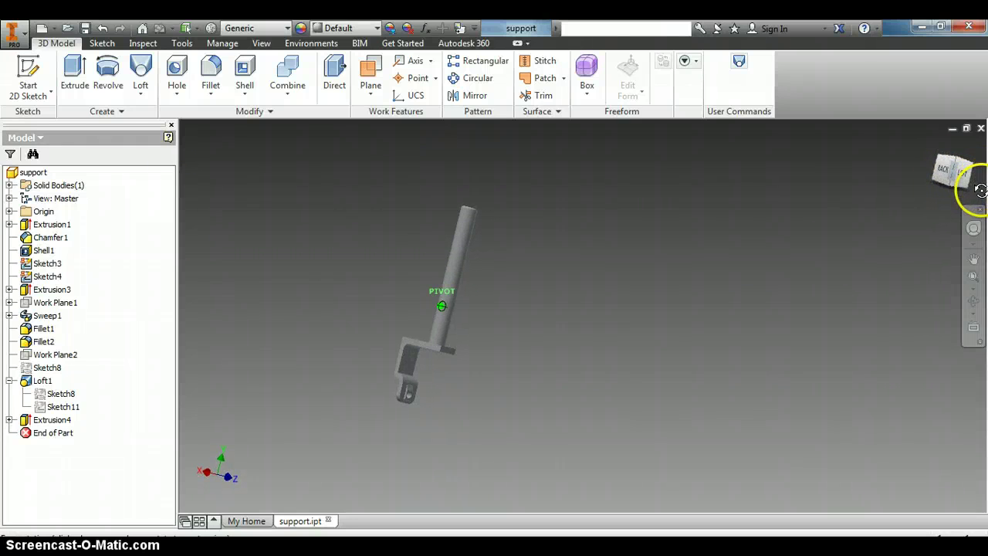
{"action": "scroll", "coordinate": [434, 352], "scroll_direction": "up", "scroll_amount": 2}
{"action": "scroll", "coordinate": [434, 352], "scroll_direction": "down", "scroll_amount": 2}
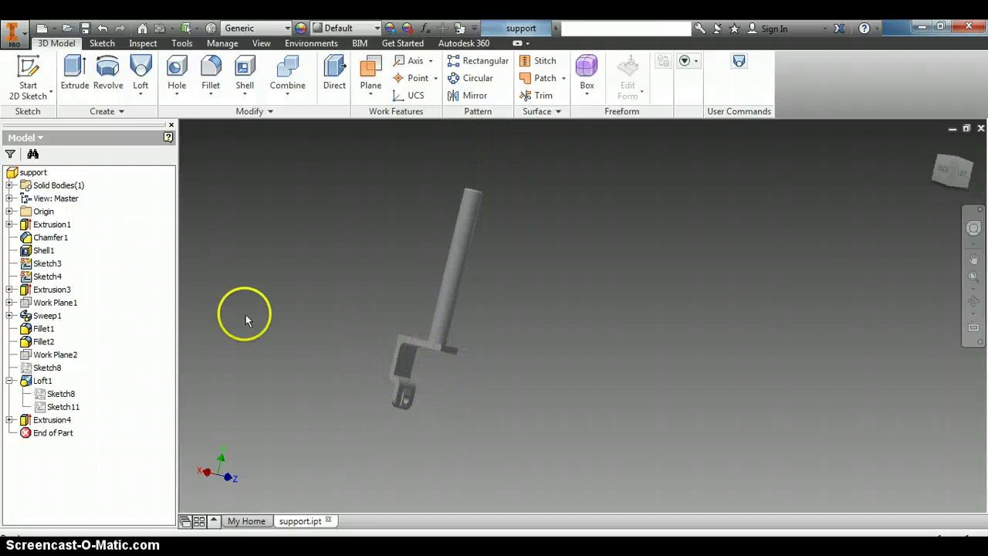
{"action": "left_click", "coordinate": [8, 213]}
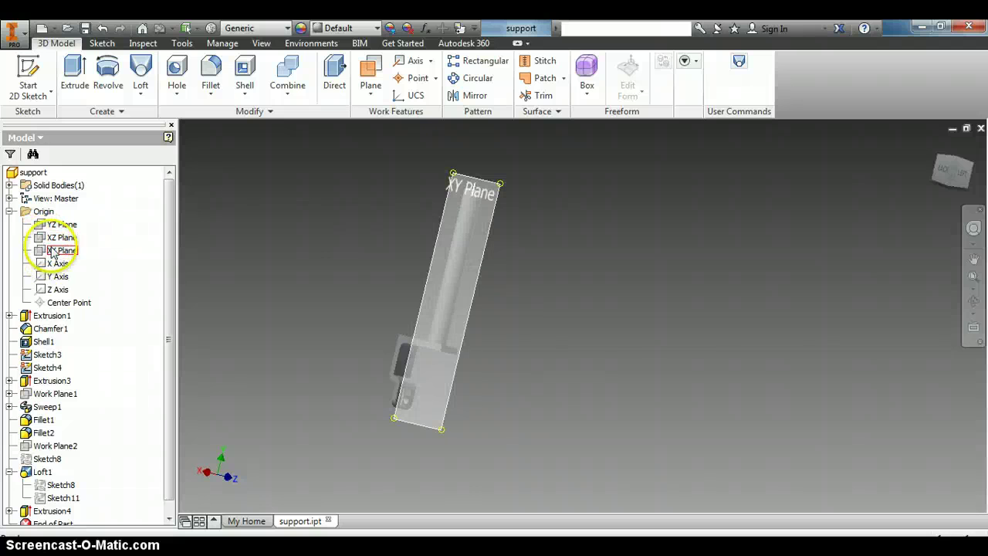
{"action": "left_click_drag", "start_coordinate": [947, 166], "coordinate": [905, 246]}
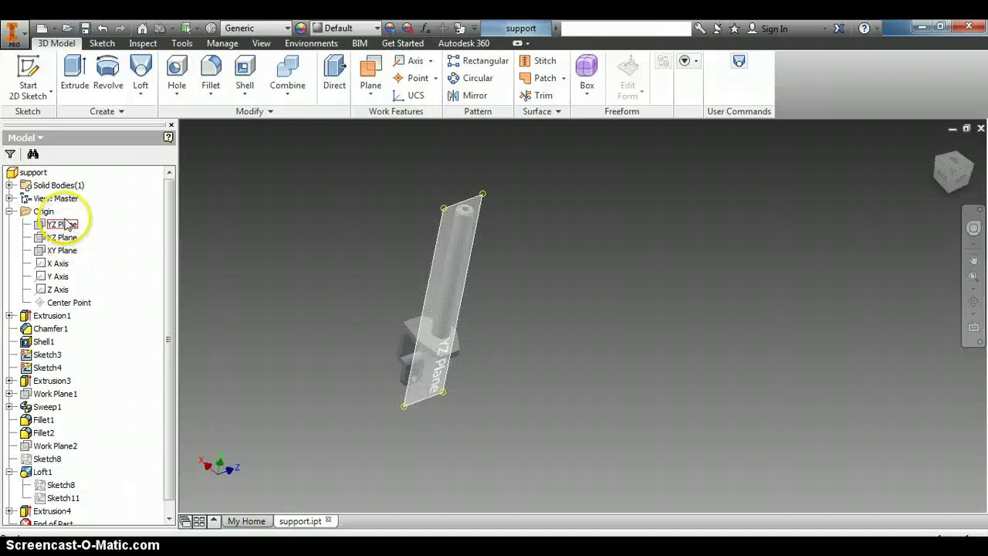
{"action": "left_click", "coordinate": [66, 226]}
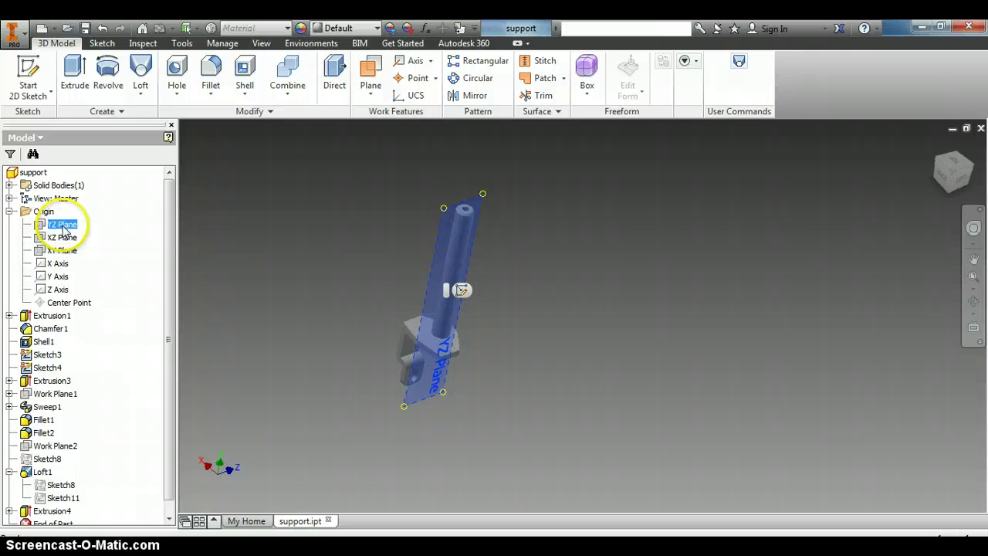
{"action": "right_click", "coordinate": [64, 226]}
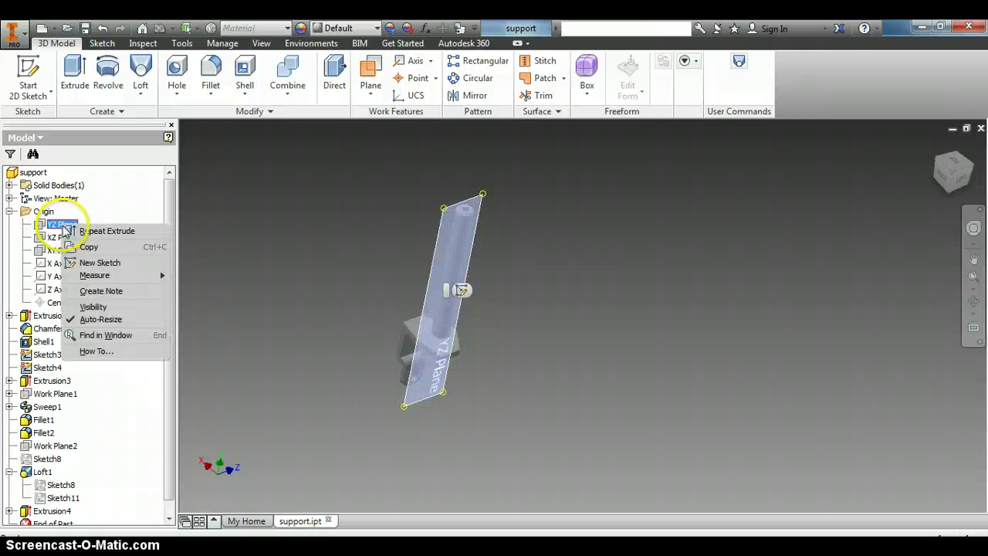
{"action": "left_click", "coordinate": [95, 308]}
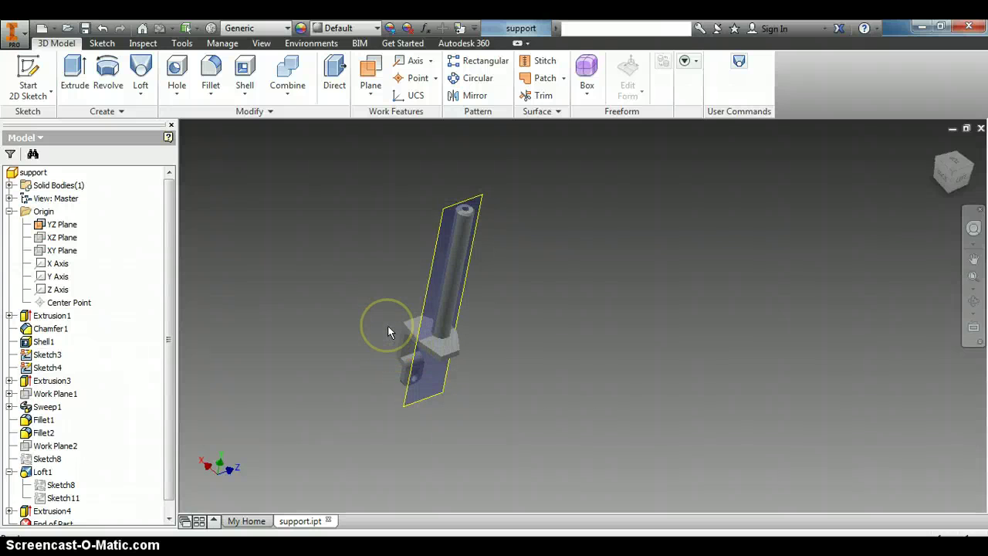
Mirror Sweep1, Fillet1, Fillet2, Loft1 and Extrusion4 across the YZ Plane as Mirror1
{"action": "left_click", "coordinate": [475, 95]}
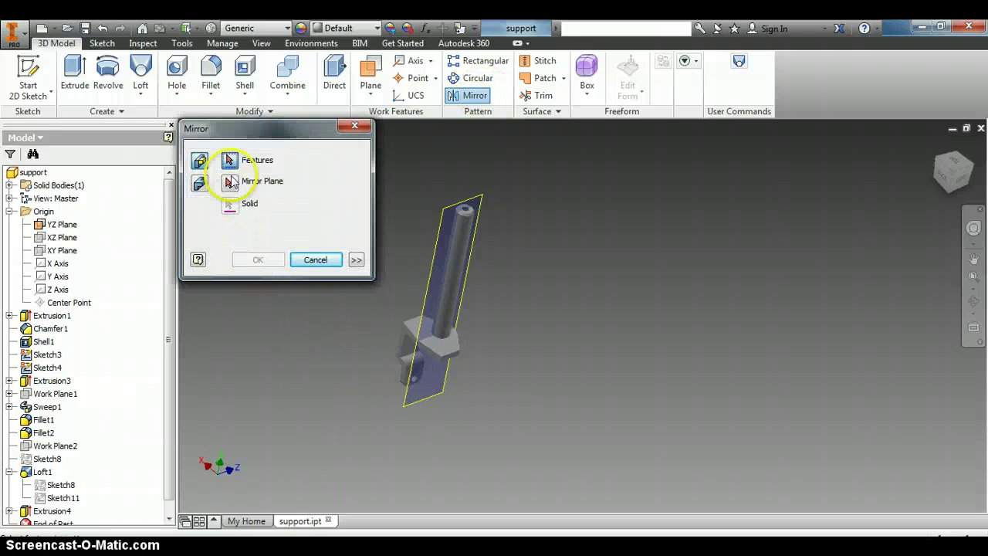
{"action": "scroll", "coordinate": [393, 404], "scroll_direction": "up", "scroll_amount": 4}
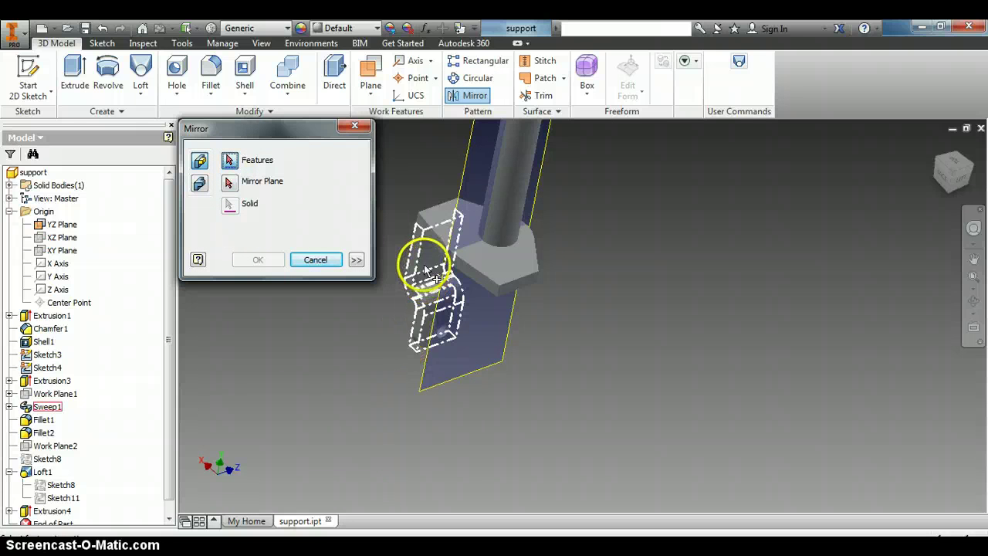
{"action": "left_click", "coordinate": [417, 250]}
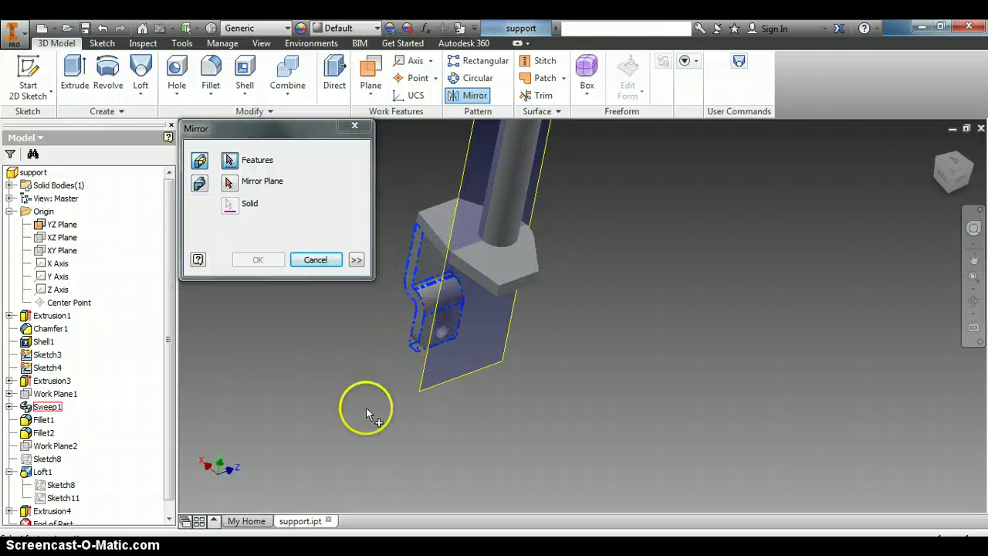
{"action": "left_click", "coordinate": [421, 344]}
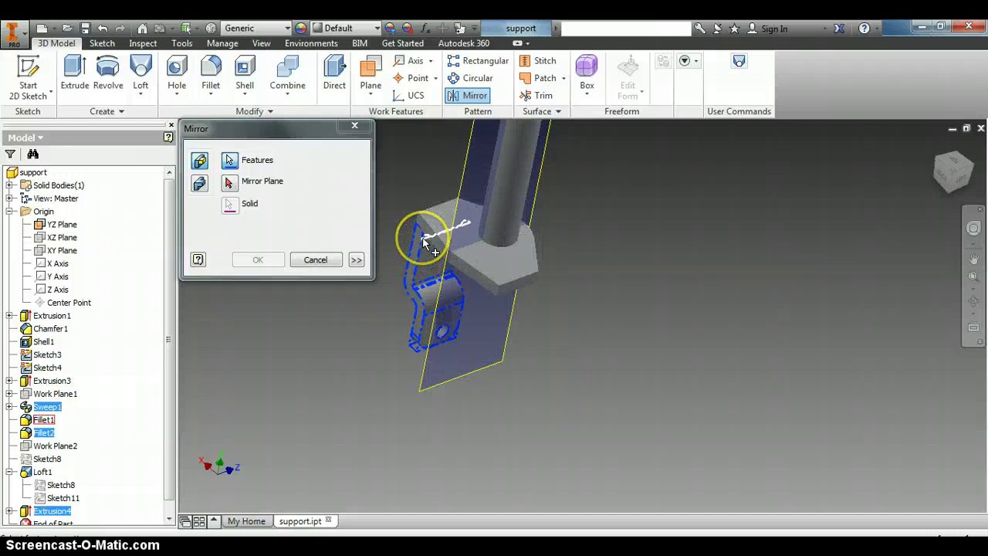
{"action": "left_click", "coordinate": [423, 242]}
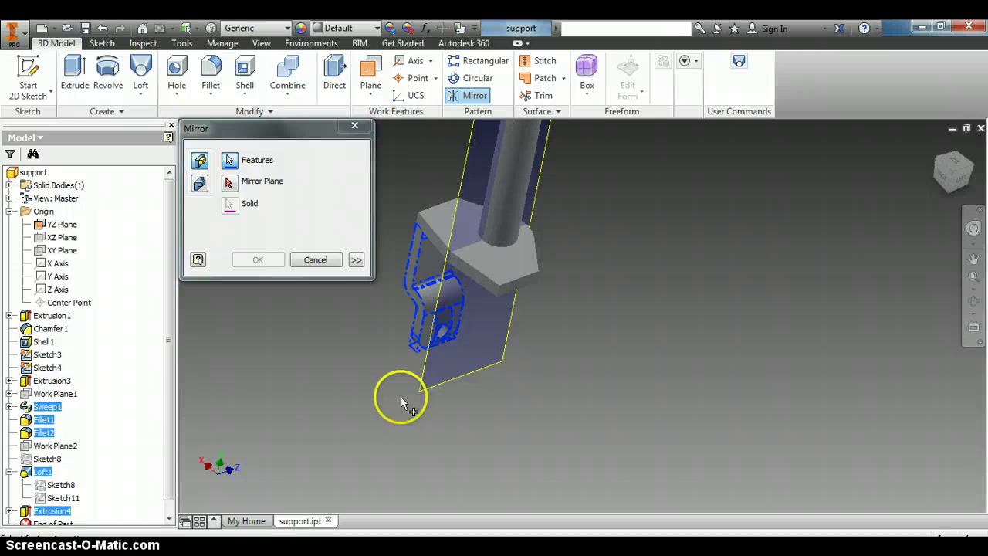
{"action": "left_click", "coordinate": [436, 338]}
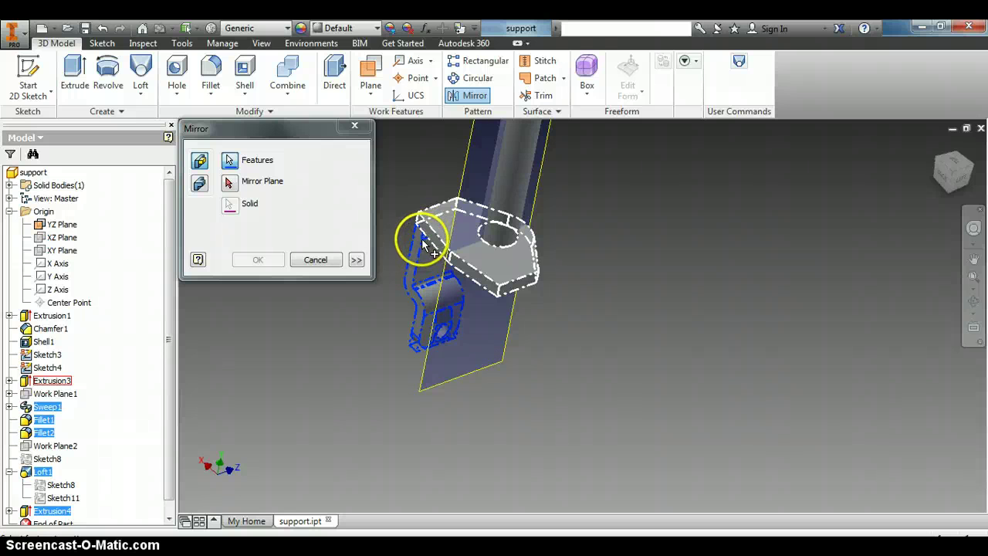
{"action": "left_click", "coordinate": [437, 288]}
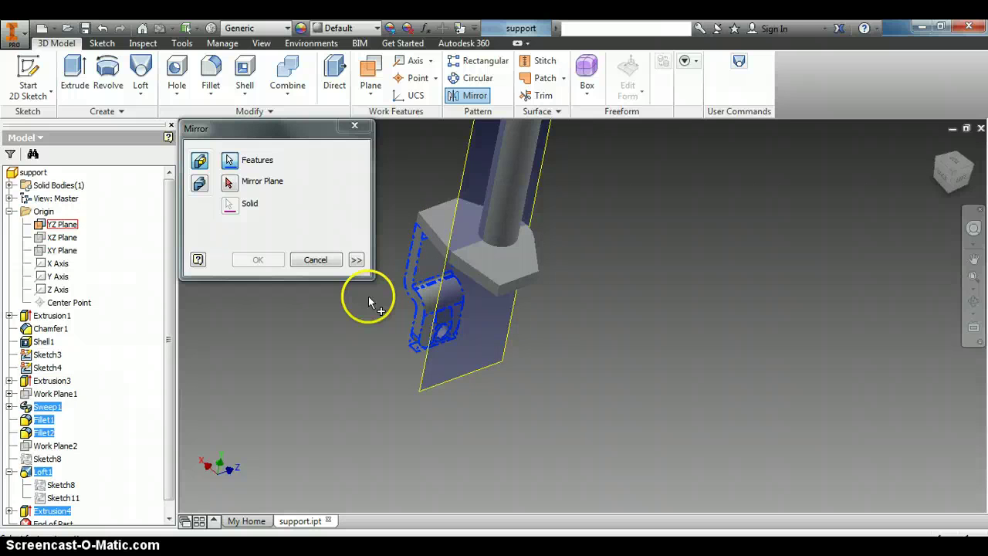
{"action": "left_click", "coordinate": [229, 183]}
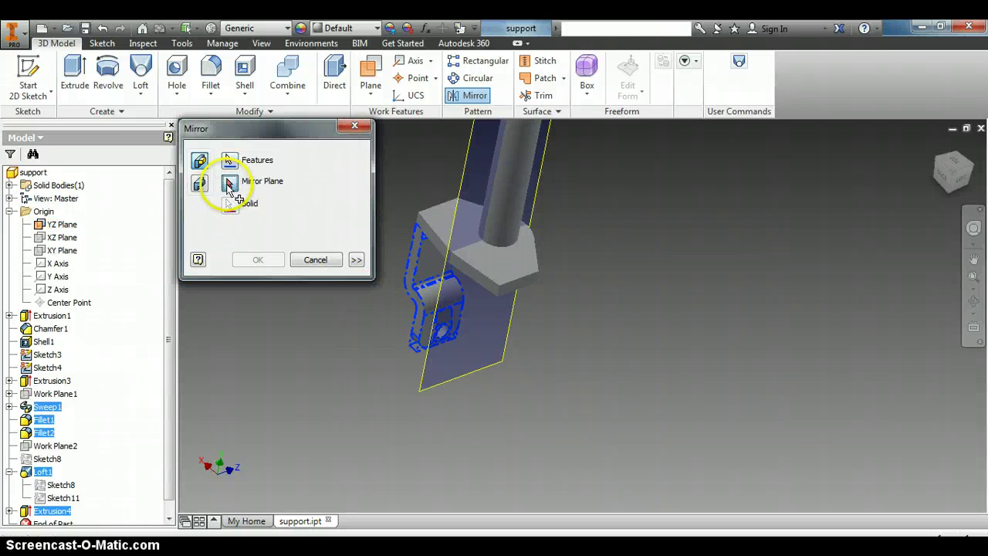
{"action": "left_click", "coordinate": [425, 368]}
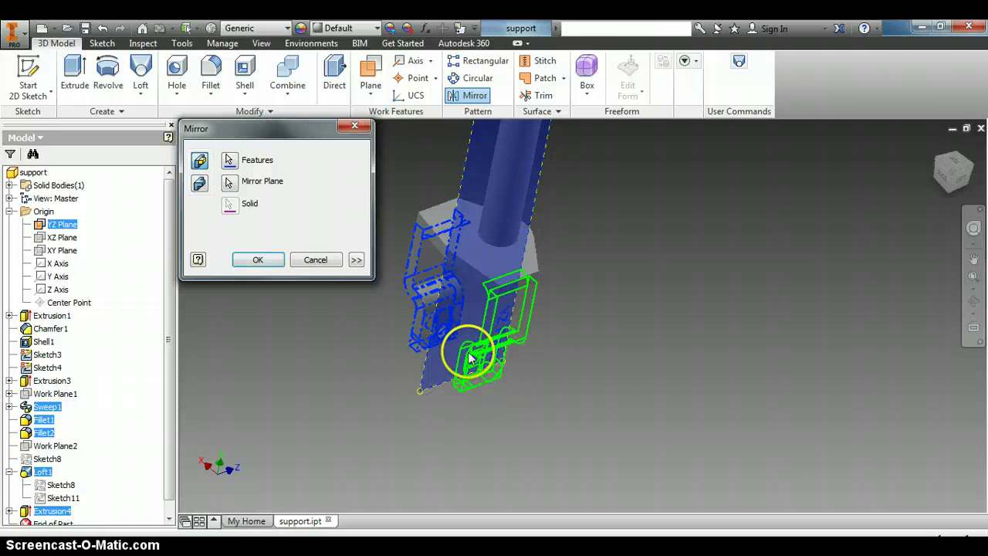
{"action": "left_click", "coordinate": [250, 261]}
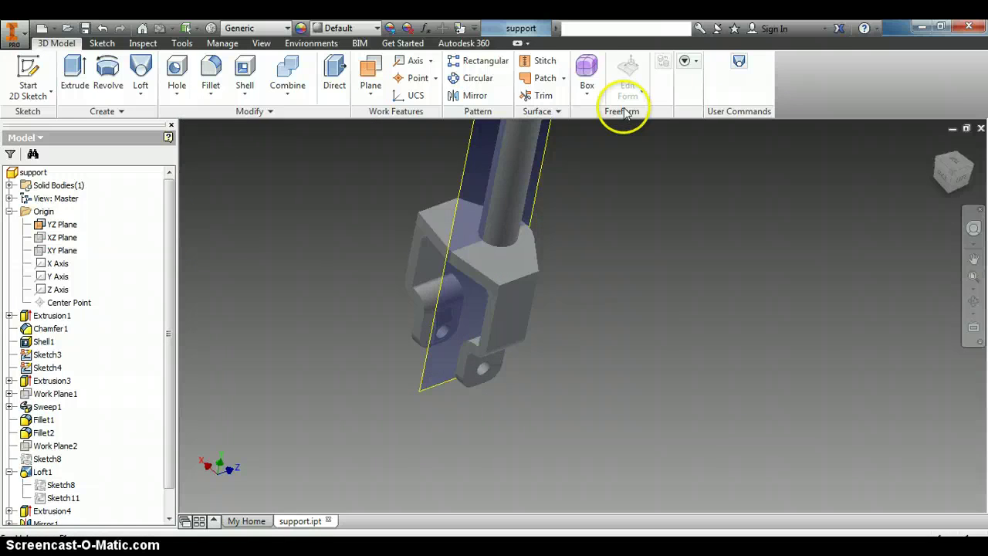
Orbit to view the fork from behind and turn off the YZ Plane's visibility
{"action": "mouse_move", "coordinate": [953, 165]}
{"action": "left_mouse_down"}
{"action": "mouse_move", "coordinate": [189, 159]}
{"action": "mouse_move", "coordinate": [203, 150]}
{"action": "left_mouse_up"}
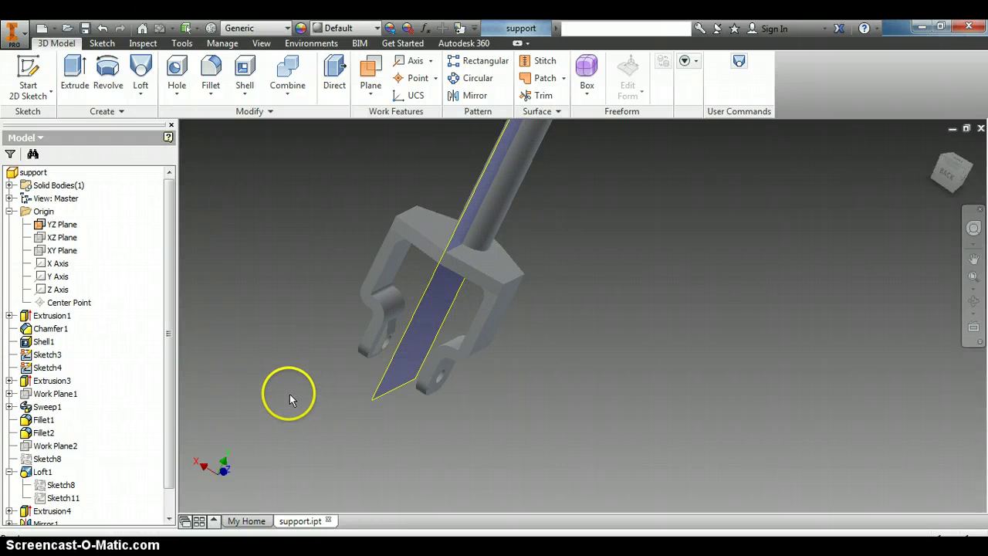
{"action": "right_click", "coordinate": [49, 226]}
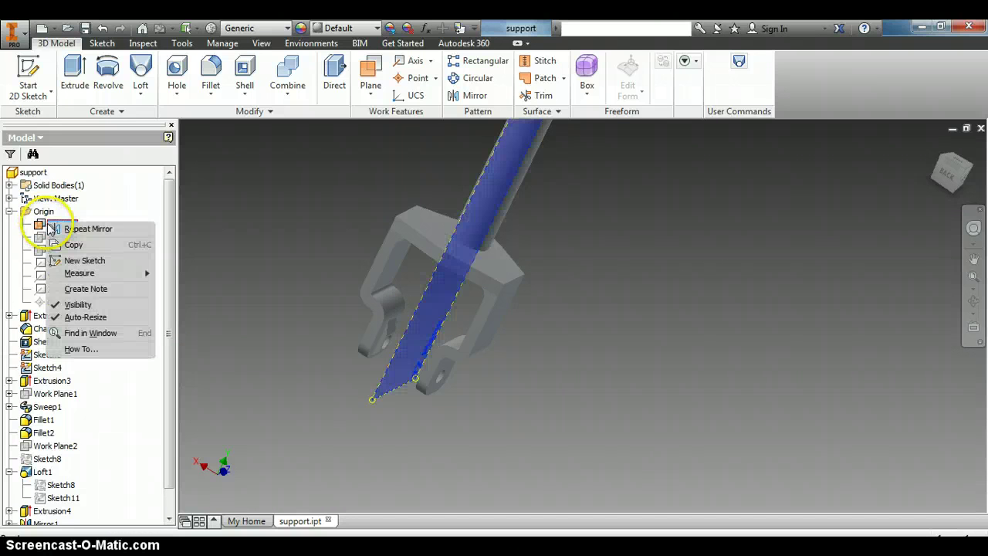
{"action": "left_click", "coordinate": [89, 302]}
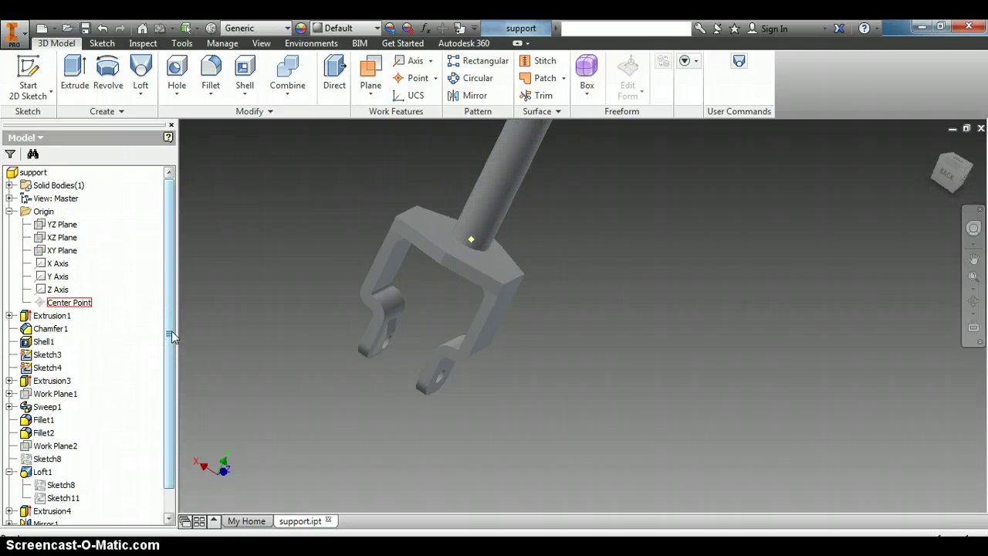